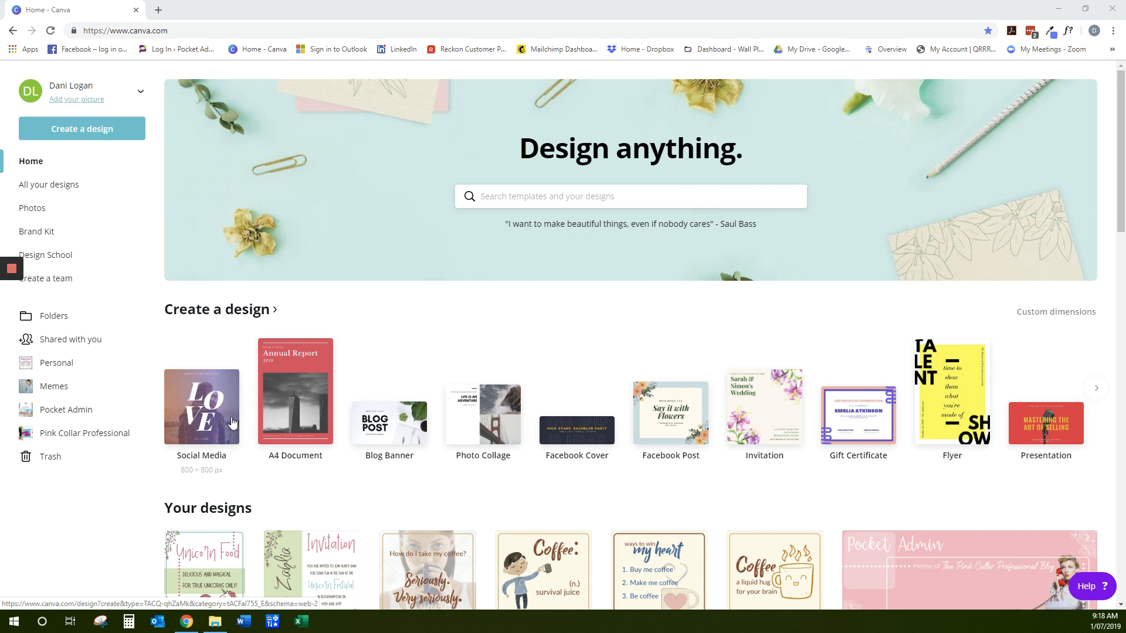
# Create a new 800 × 800 px Social Media design and browse the suggested social graphic templates
pyautogui.click(202, 407)
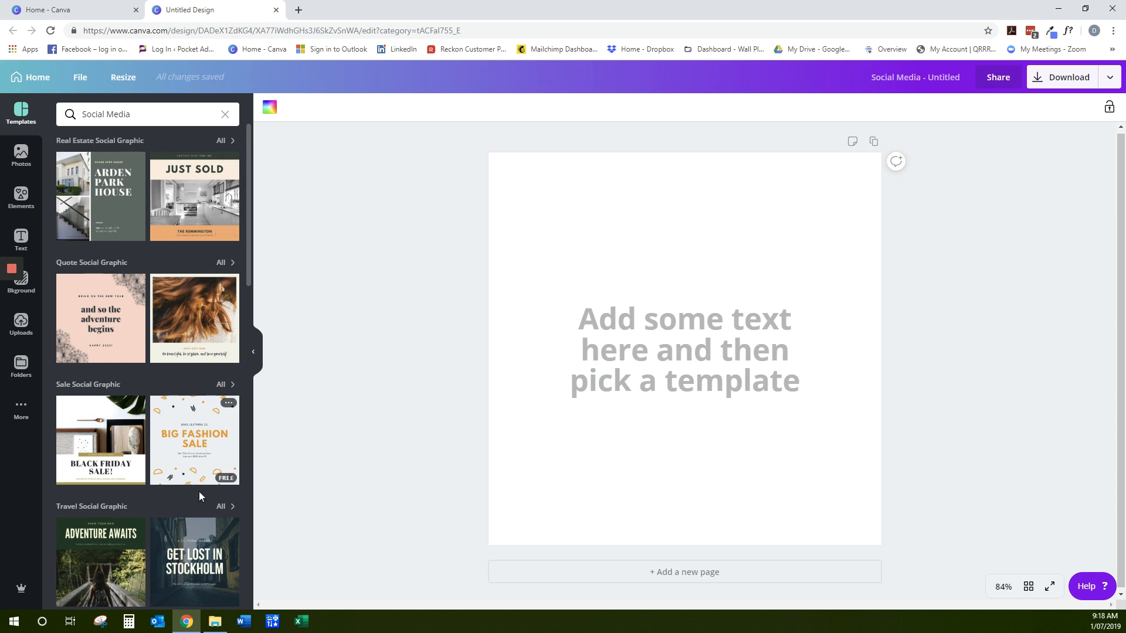
pyautogui.scroll(-5, 176, 475)
pyautogui.scroll(-3, 161, 459)
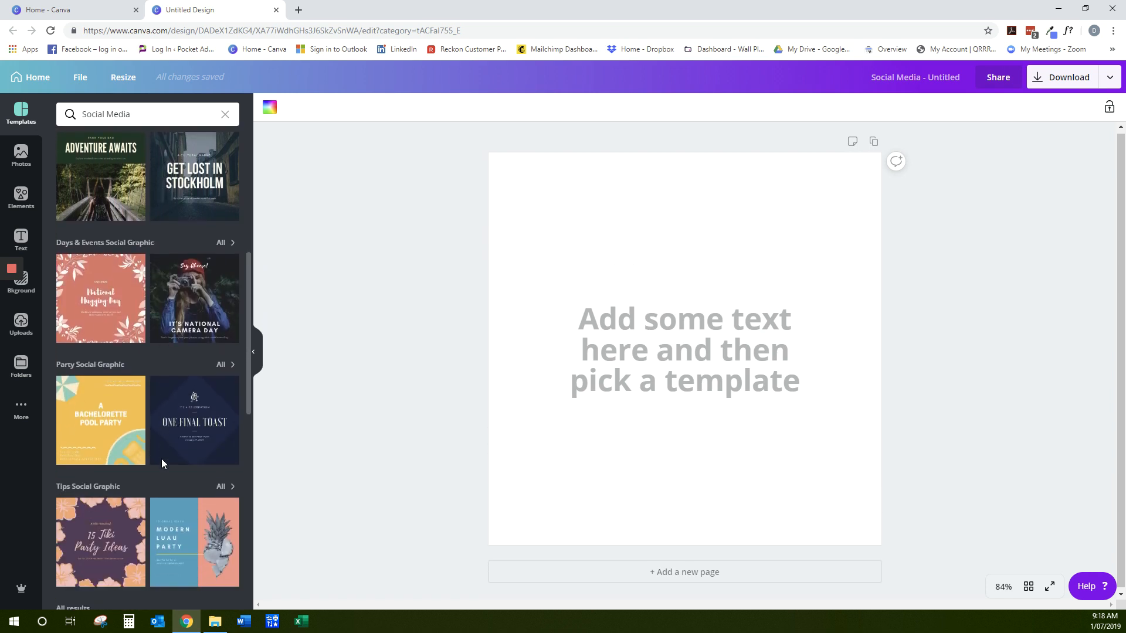
pyautogui.scroll(8, 161, 459)
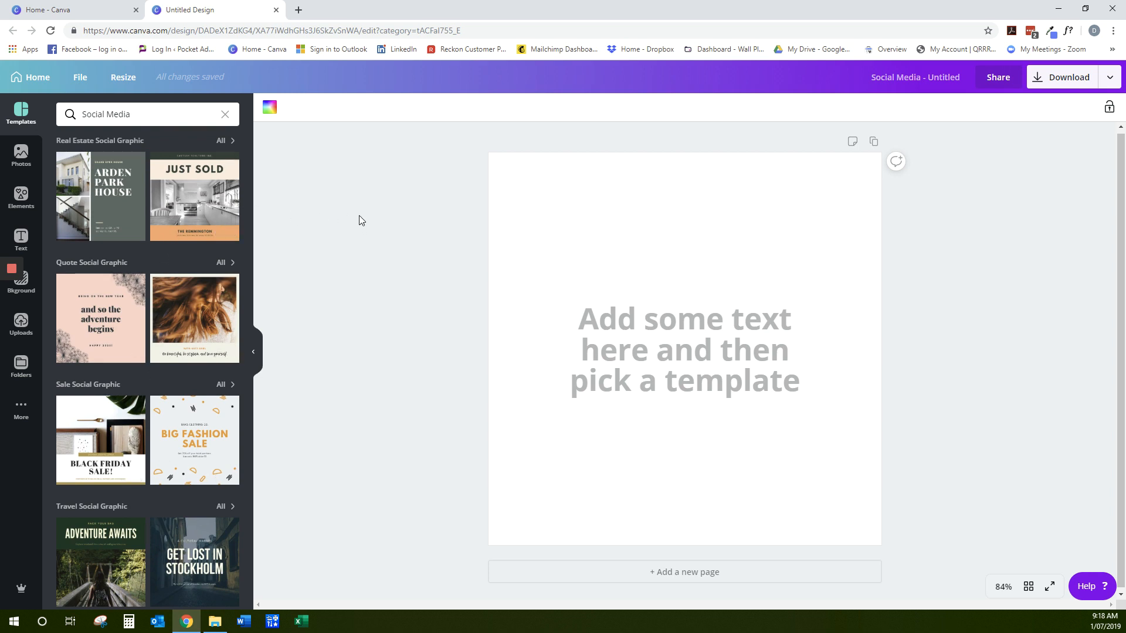
# Add a heading to the blank page and place it above the placeholder text
pyautogui.click(707, 356)
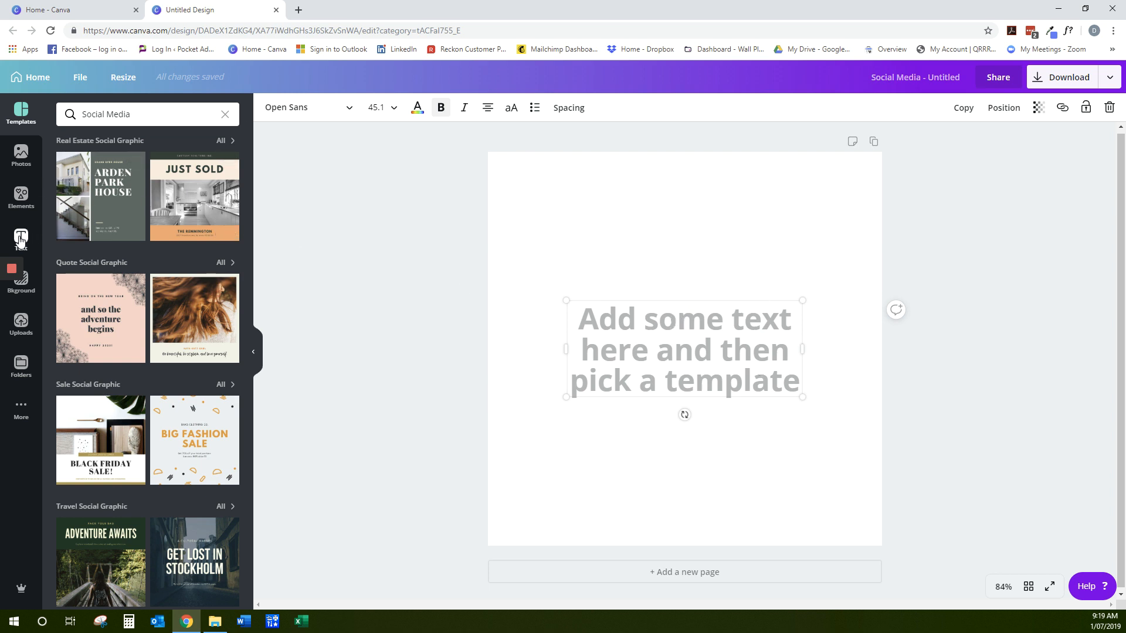
pyautogui.click(20, 237)
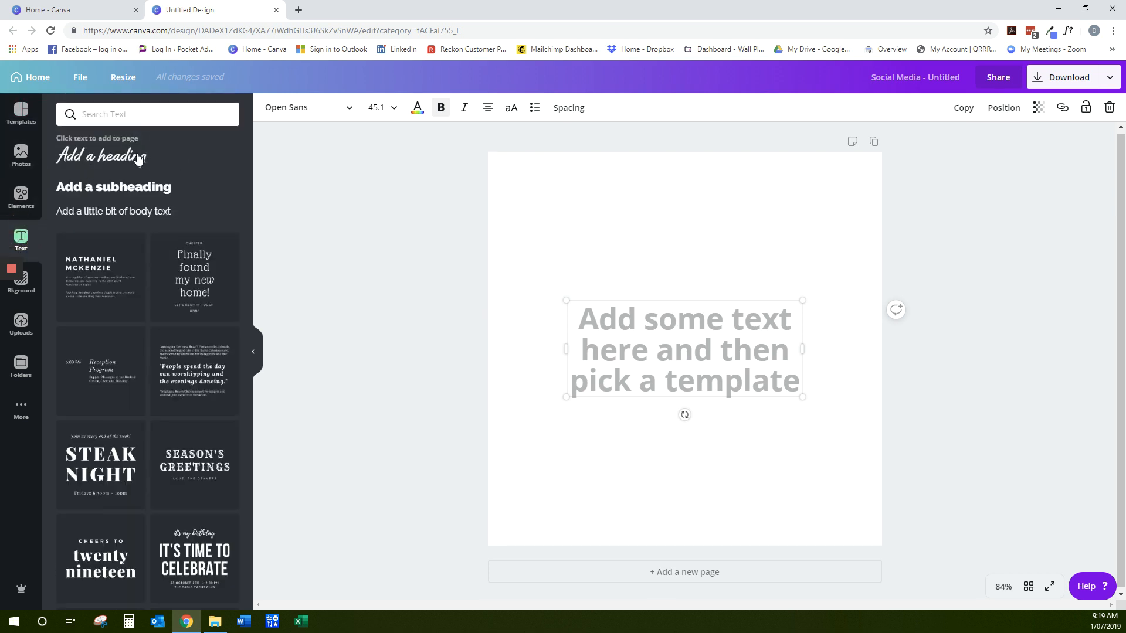
pyautogui.click(100, 162)
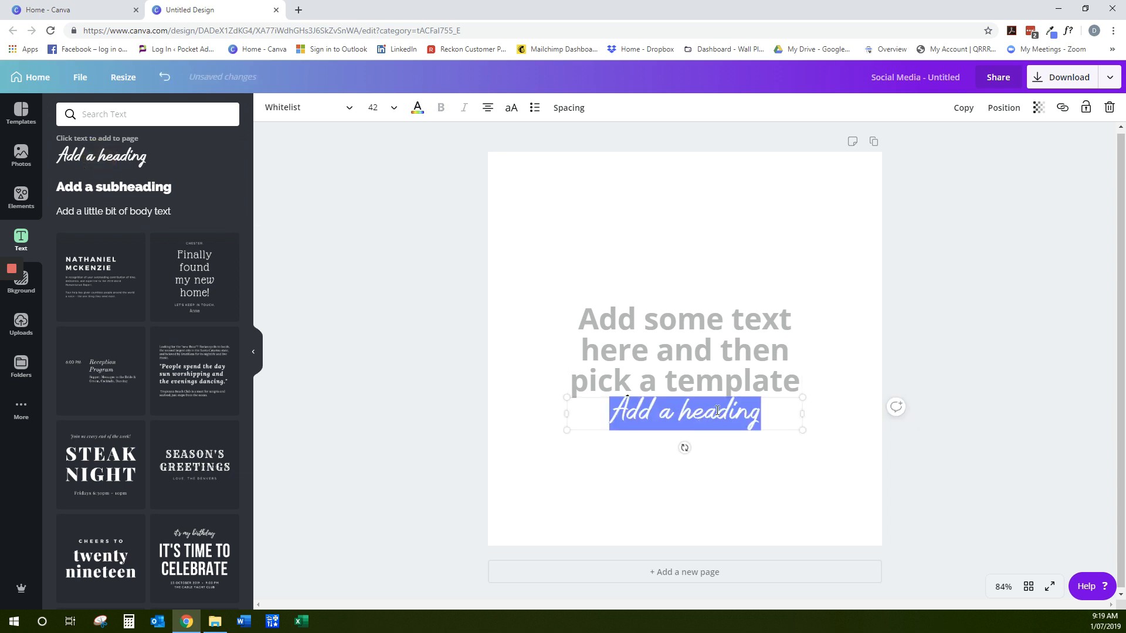
pyautogui.moveTo(728, 400); pyautogui.dragTo(727, 215)
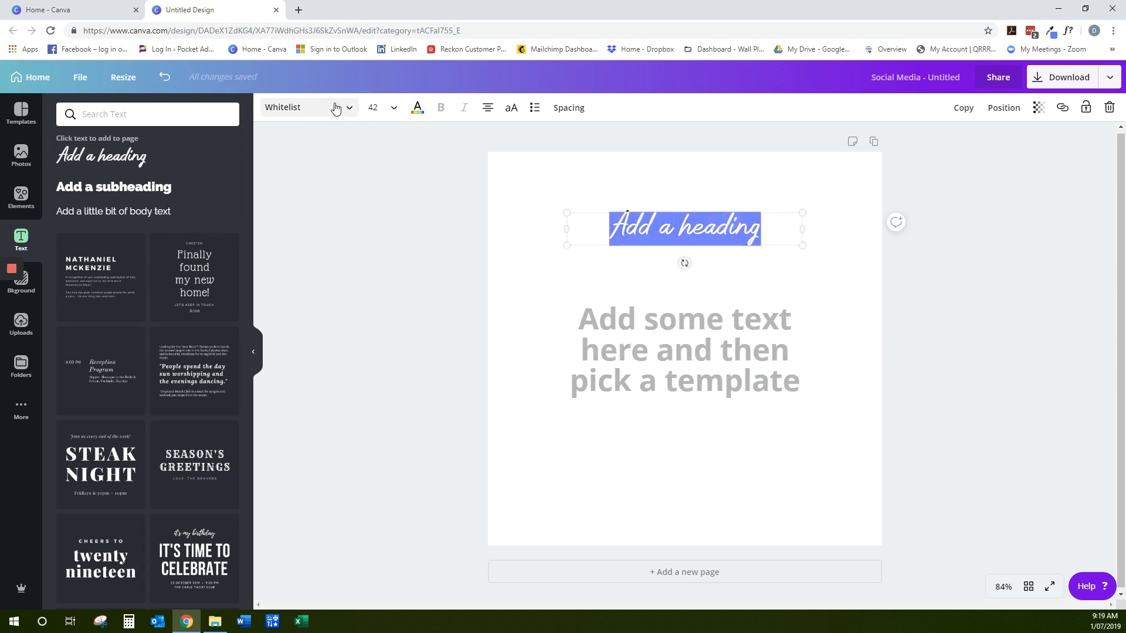
# Browse the available fonts and choose Whitelist for the heading
pyautogui.click(350, 113)
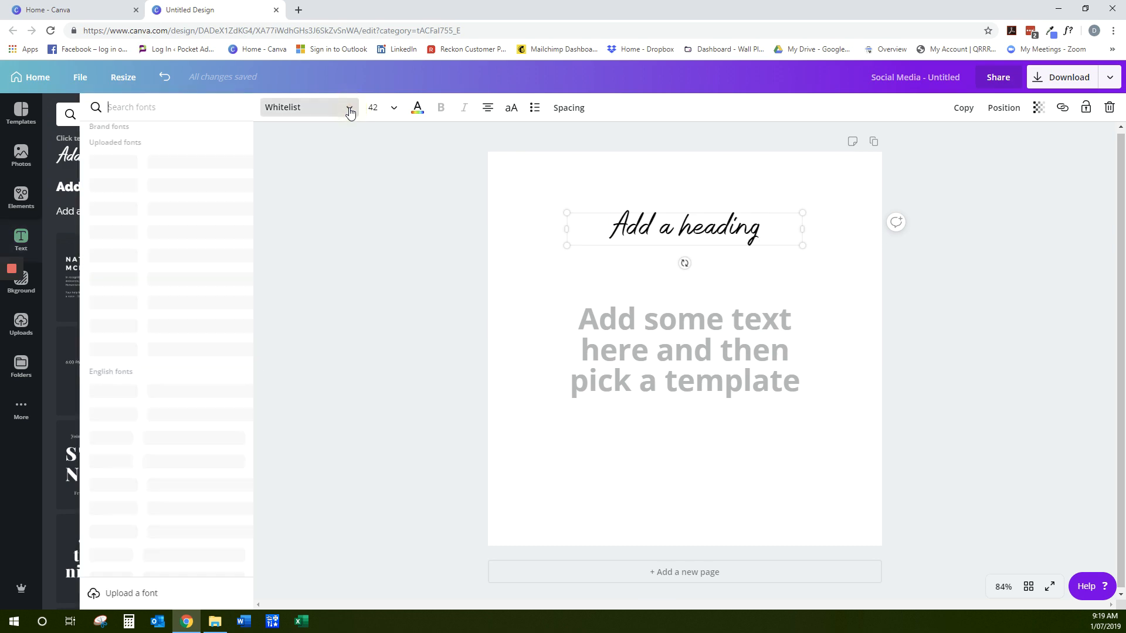
pyautogui.scroll(-15, 169, 219)
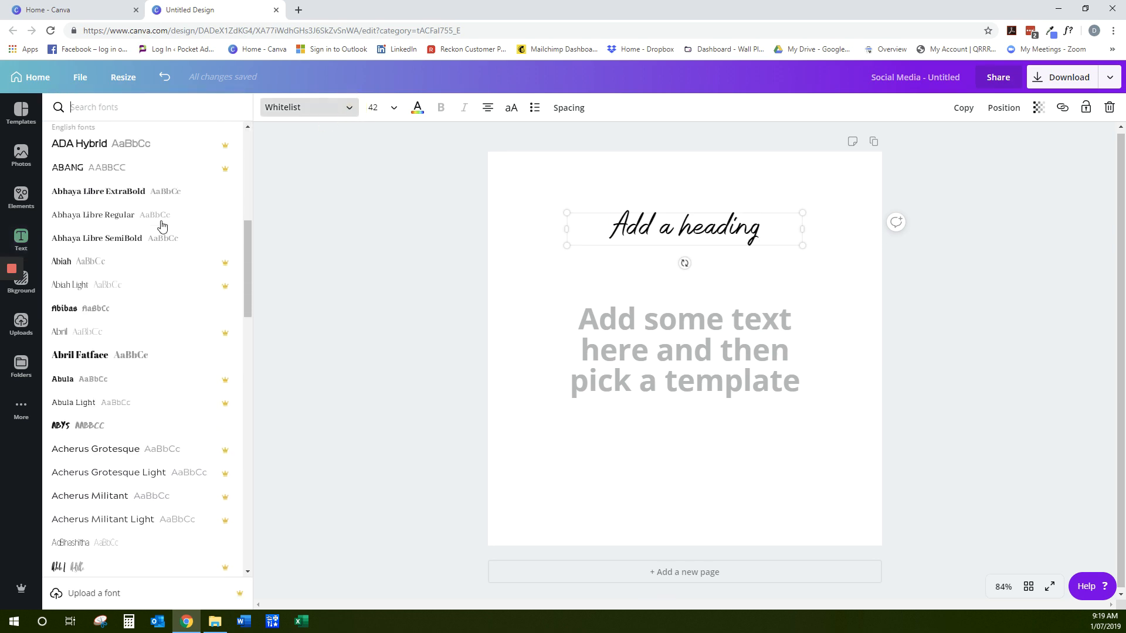
pyautogui.scroll(15, 162, 227)
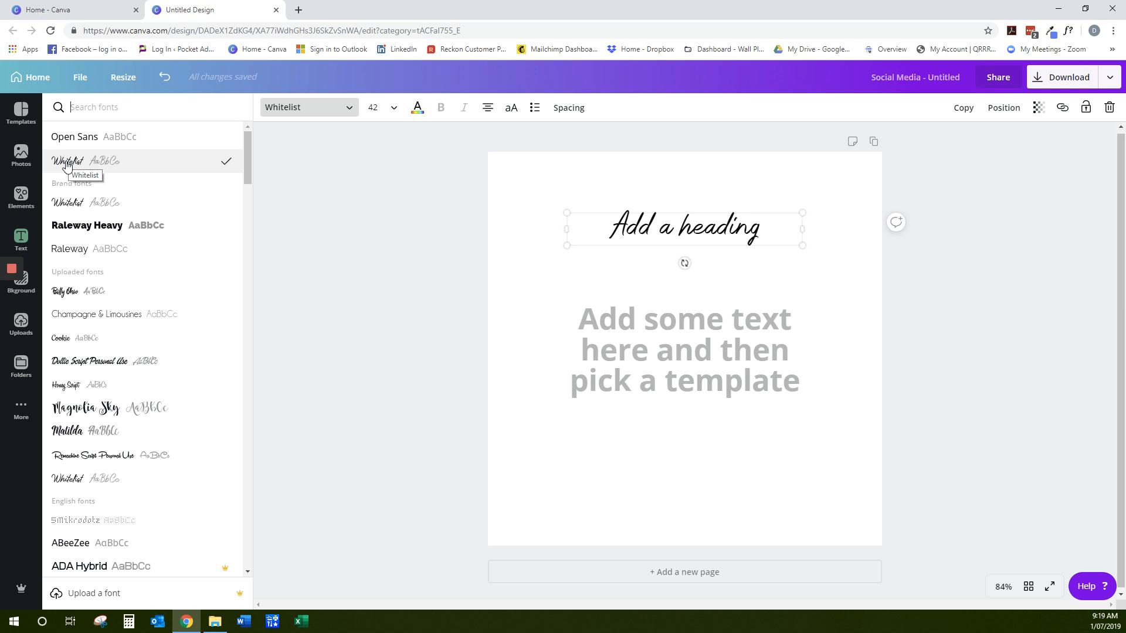
pyautogui.scroll(-1, 145, 343)
pyautogui.scroll(1, 144, 346)
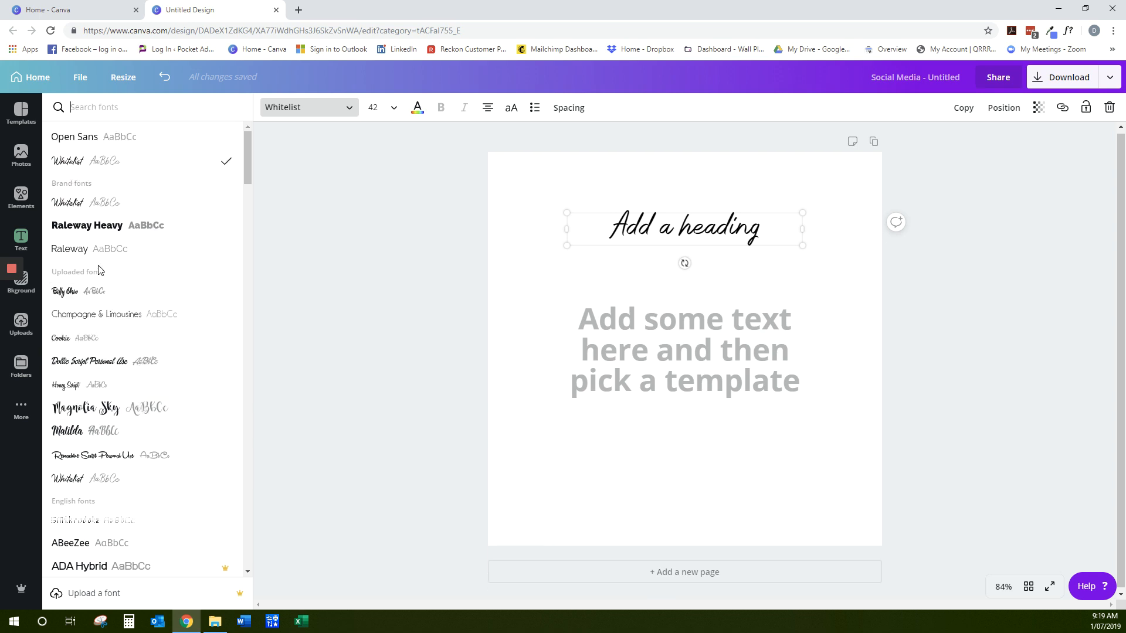
pyautogui.click(70, 166)
# Replace the heading text with "Reach For The Stars!"
pyautogui.click(696, 226)
pyautogui.moveTo(775, 228); pyautogui.dragTo(610, 228)
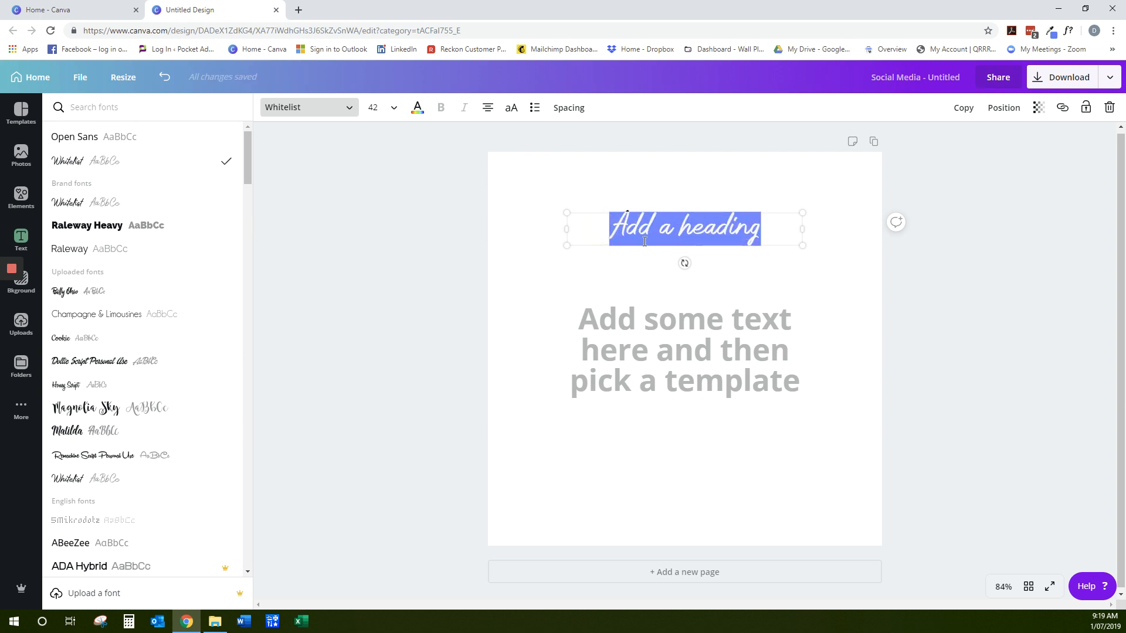
pyautogui.write('Reach For T')
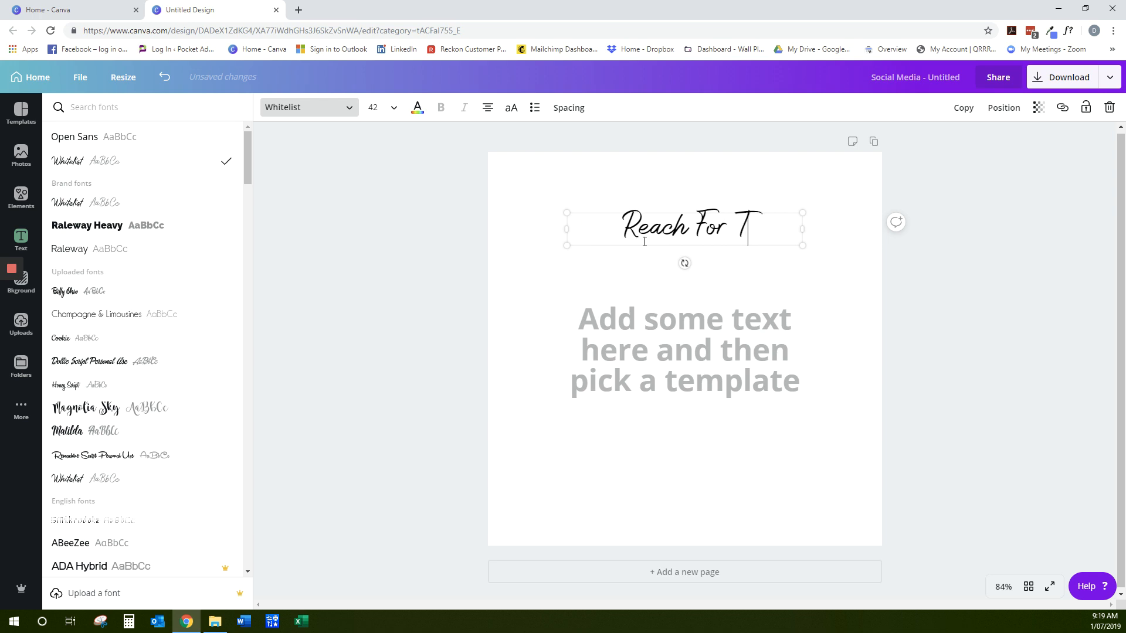
pyautogui.write('he Stars!')
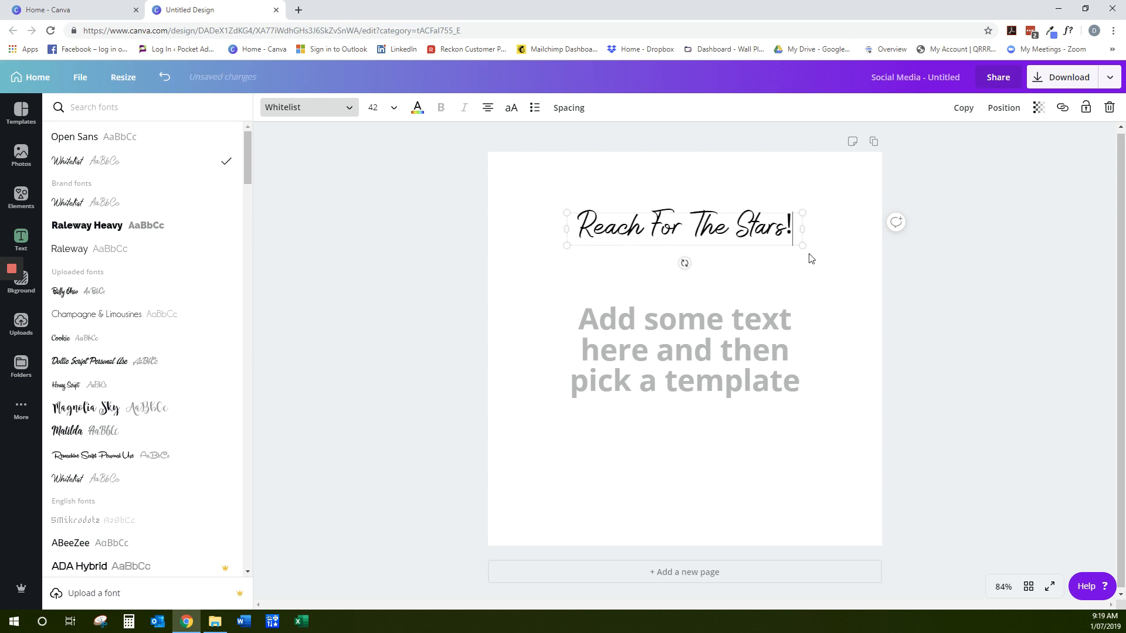
# Scale the heading up to a font size of about 49.3 and centre it horizontally on the page
pyautogui.moveTo(801, 246); pyautogui.dragTo(841, 275)
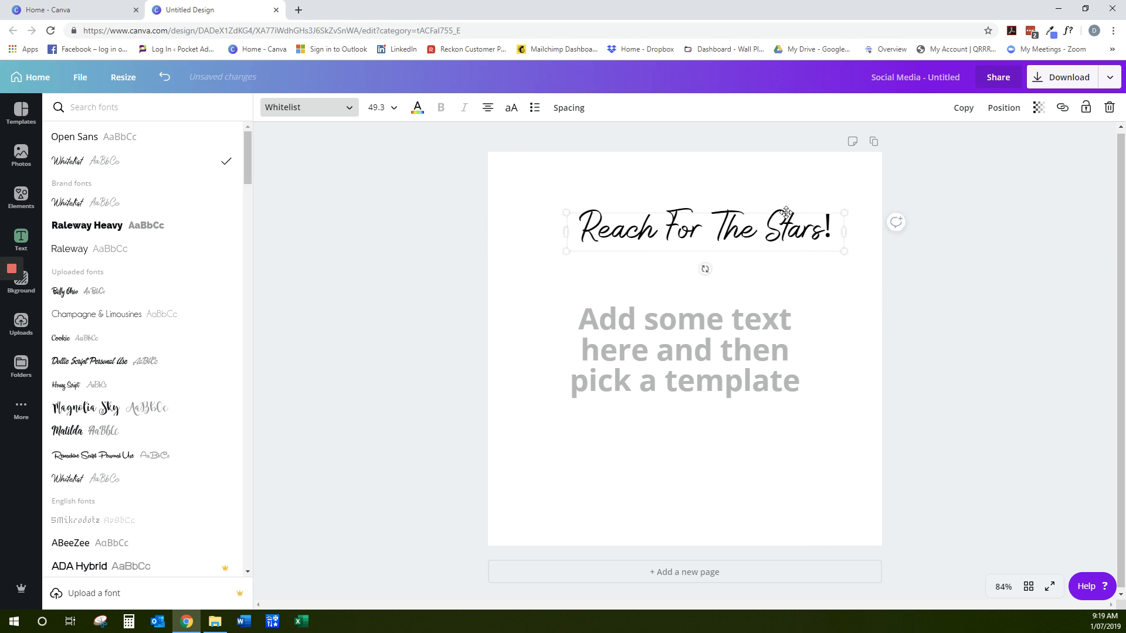
pyautogui.moveTo(786, 212); pyautogui.dragTo(768, 221)
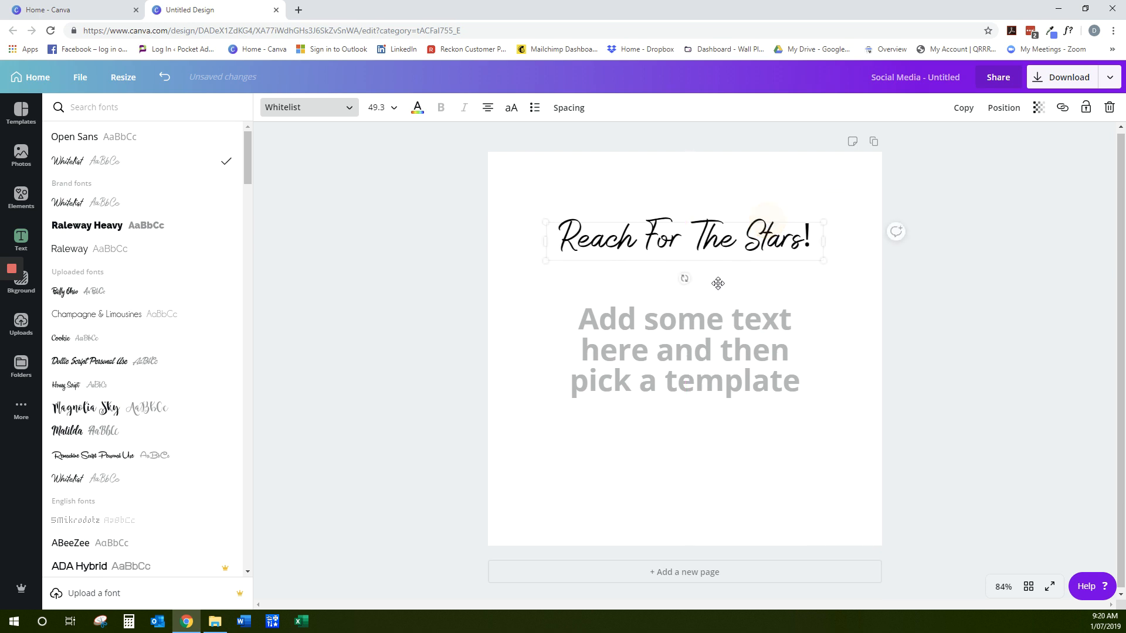
# Clear the placeholder text below the heading and choose the Raleway font for its text box
pyautogui.click(685, 357)
pyautogui.click(717, 364)
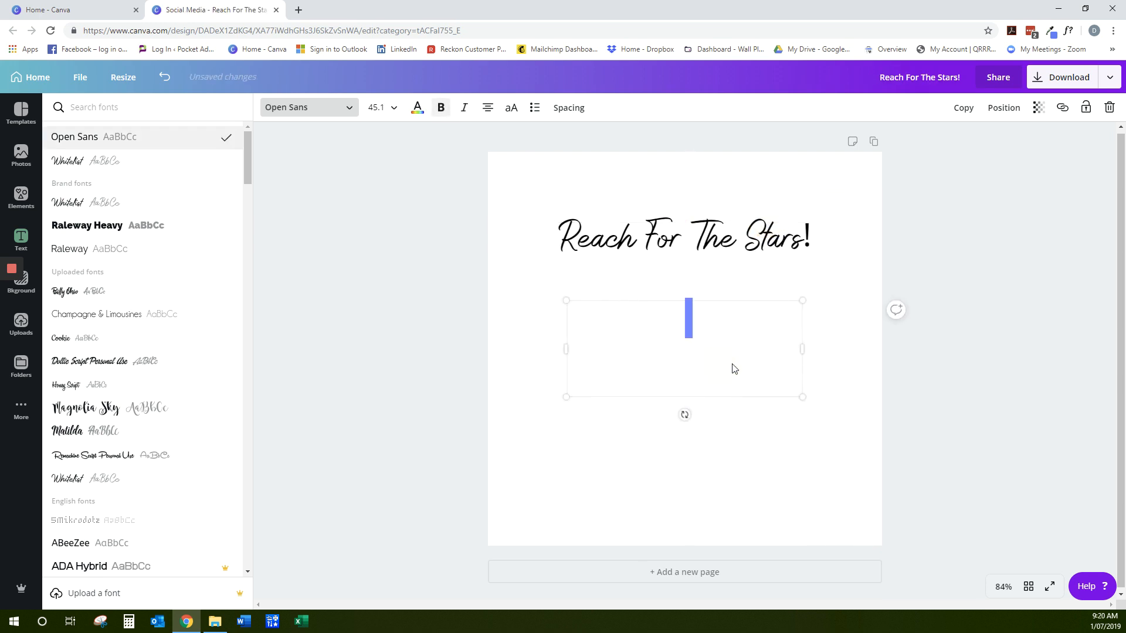
pyautogui.click(667, 335)
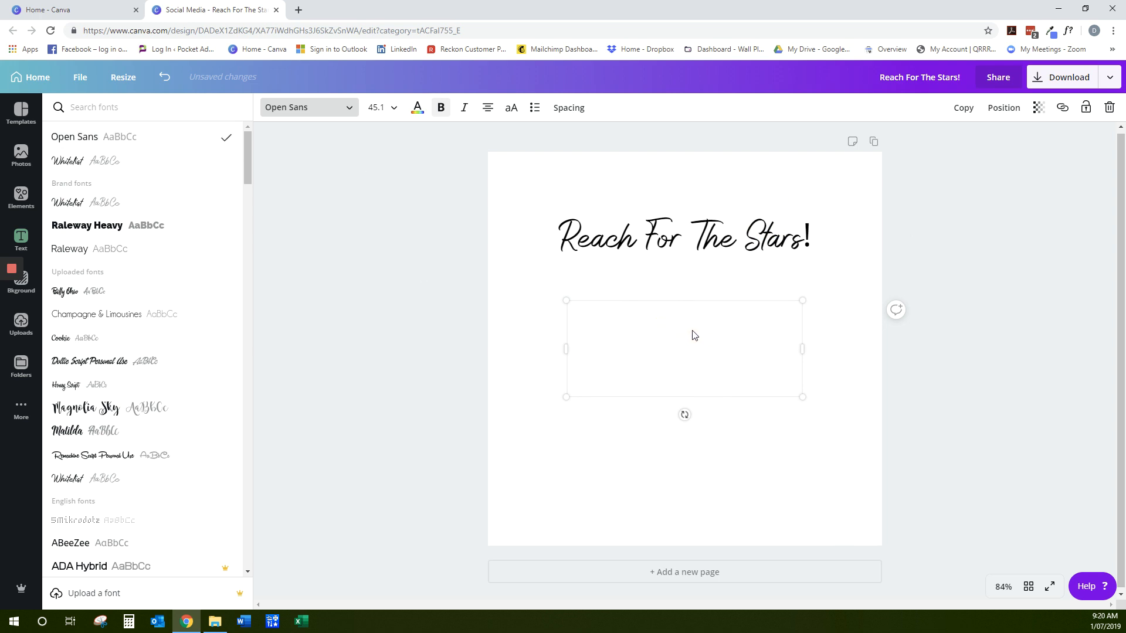
pyautogui.click(71, 252)
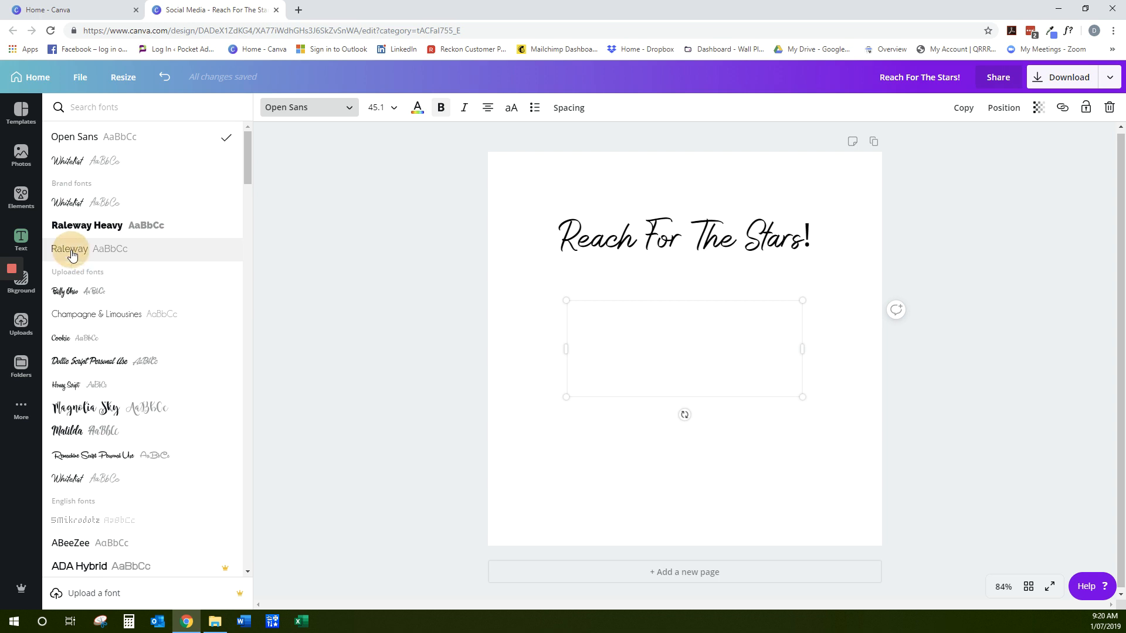
pyautogui.click(395, 109)
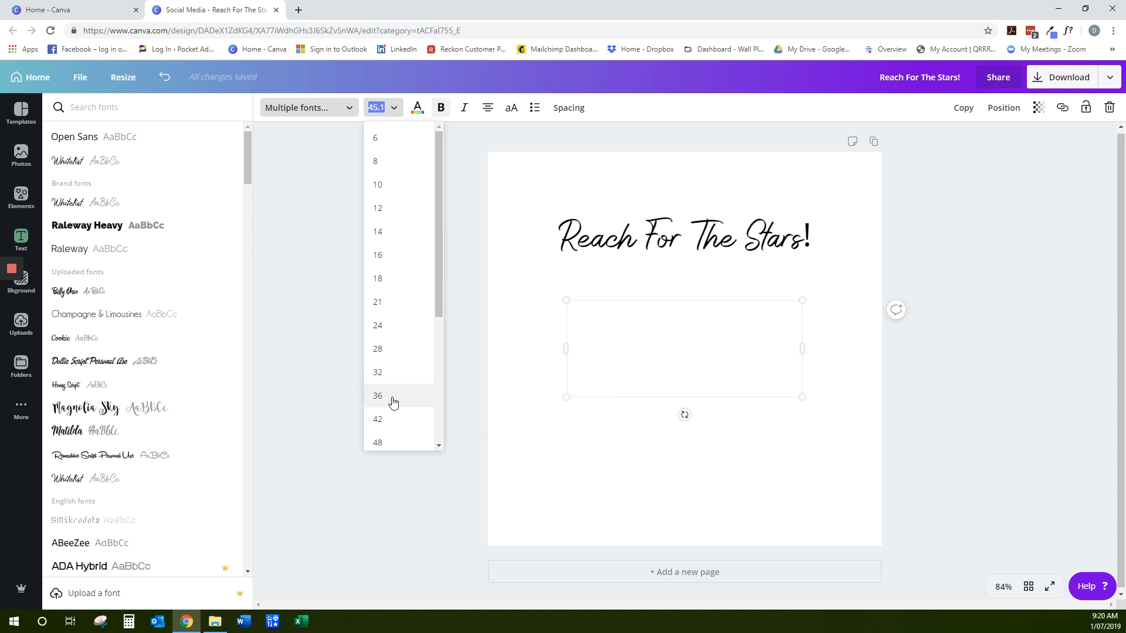
# Enter "In the very least you'll air out your armpits." in the emptied text box
pyautogui.click(712, 324)
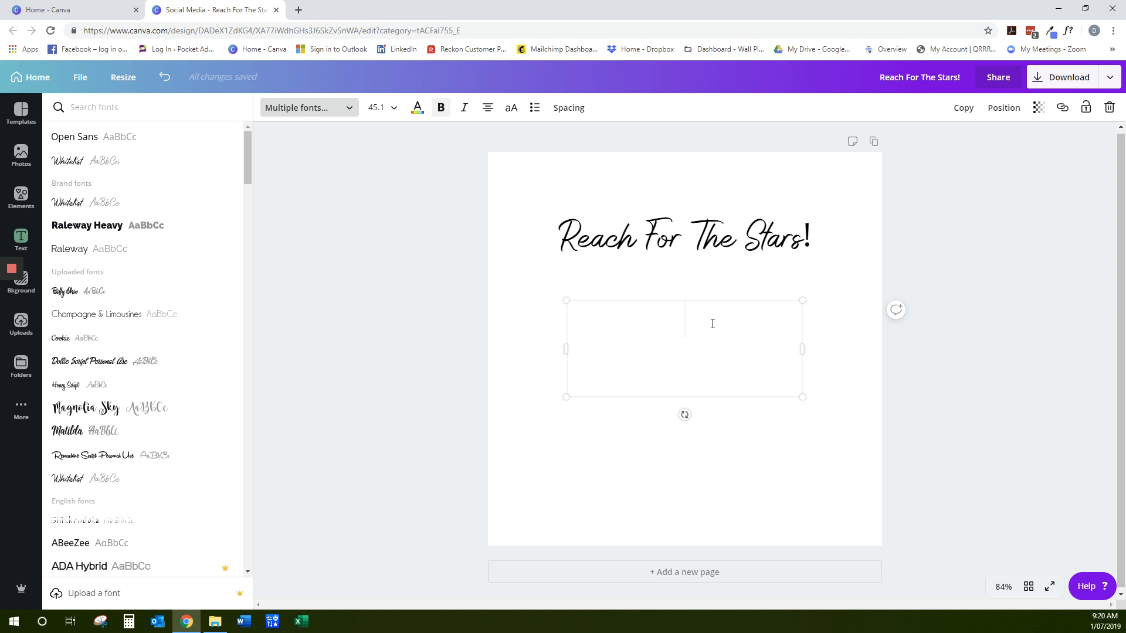
pyautogui.write('In the very least')
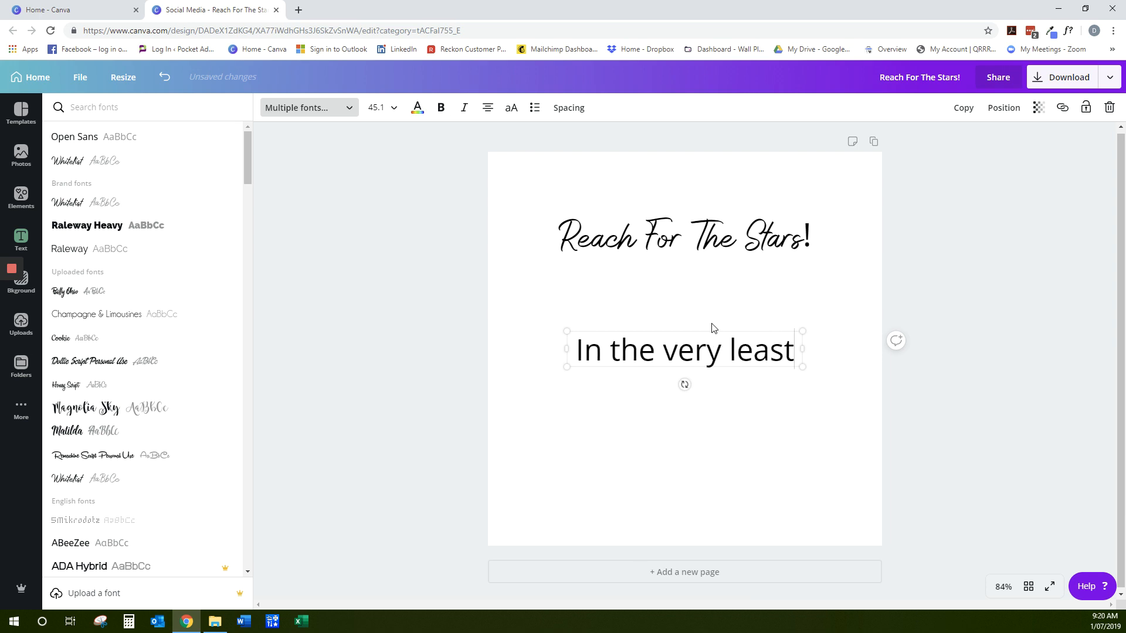
pyautogui.write(" you'll air ")
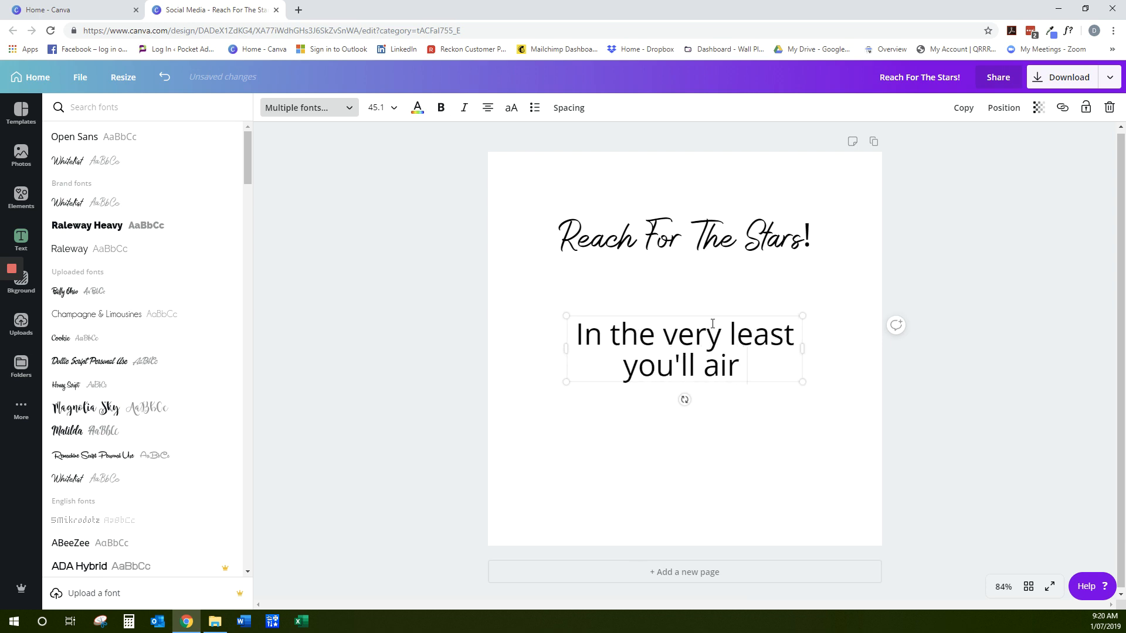
pyautogui.write('out your armp')
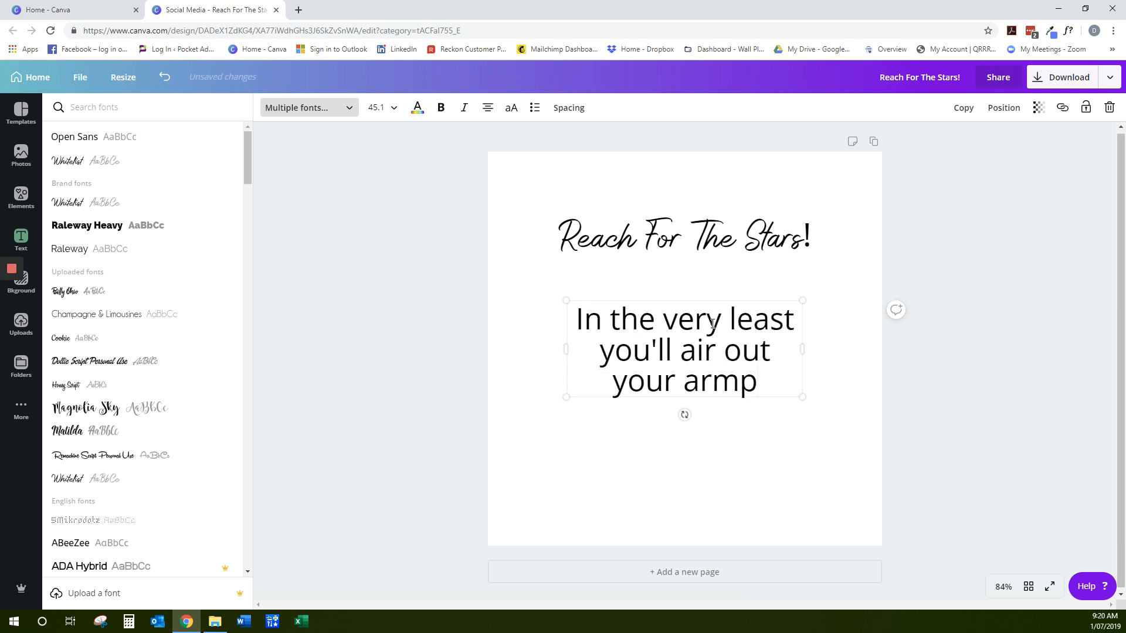
pyautogui.write('its.')
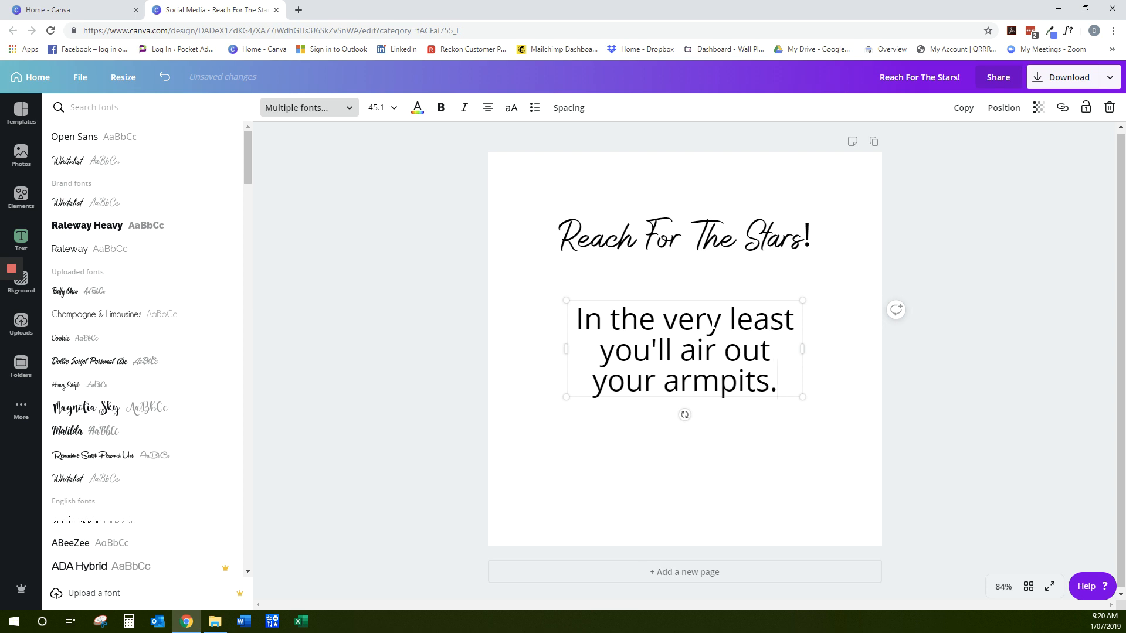
# Set the heading's font size to 64 and widen its text box so it fits on one line
pyautogui.click(728, 236)
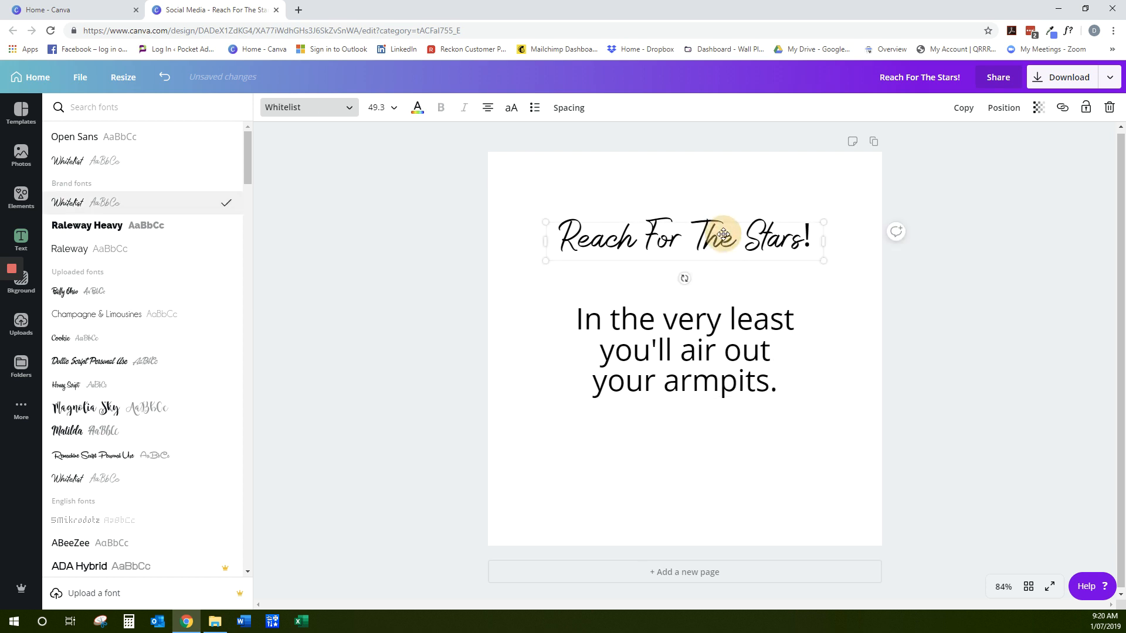
pyautogui.click(394, 110)
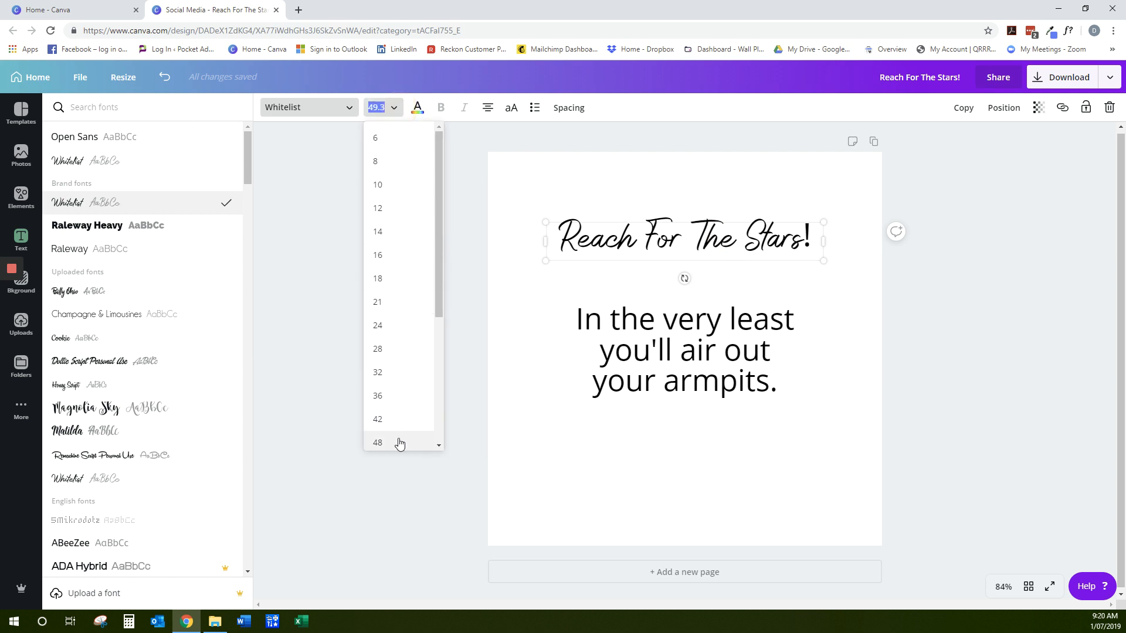
pyautogui.scroll(-2, 393, 429)
pyautogui.click(389, 374)
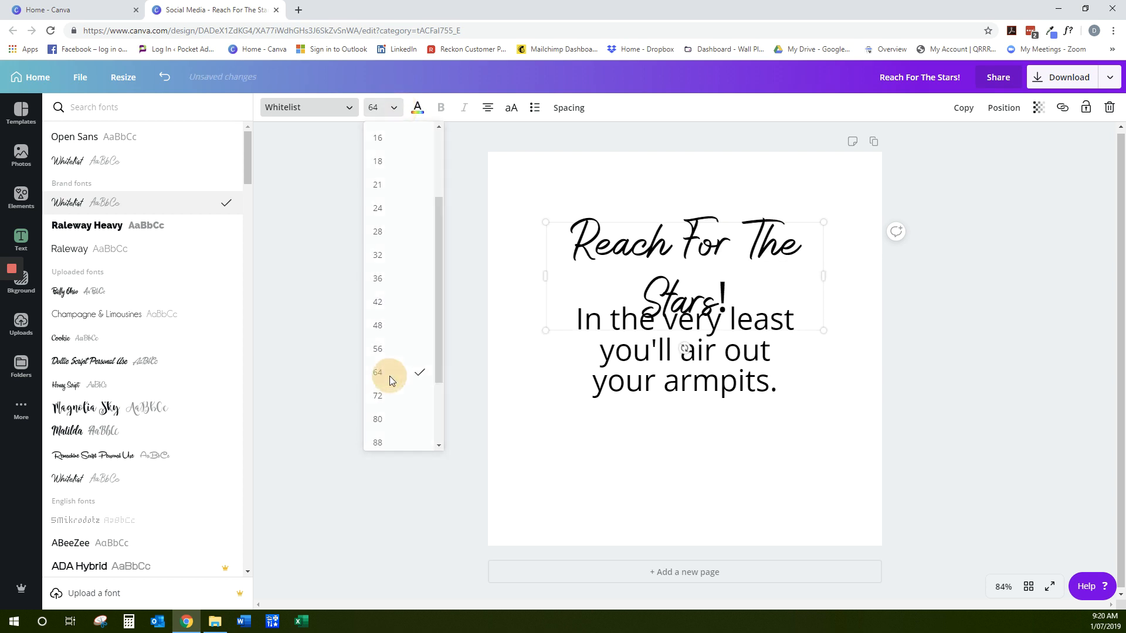
pyautogui.moveTo(825, 276); pyautogui.dragTo(884, 268)
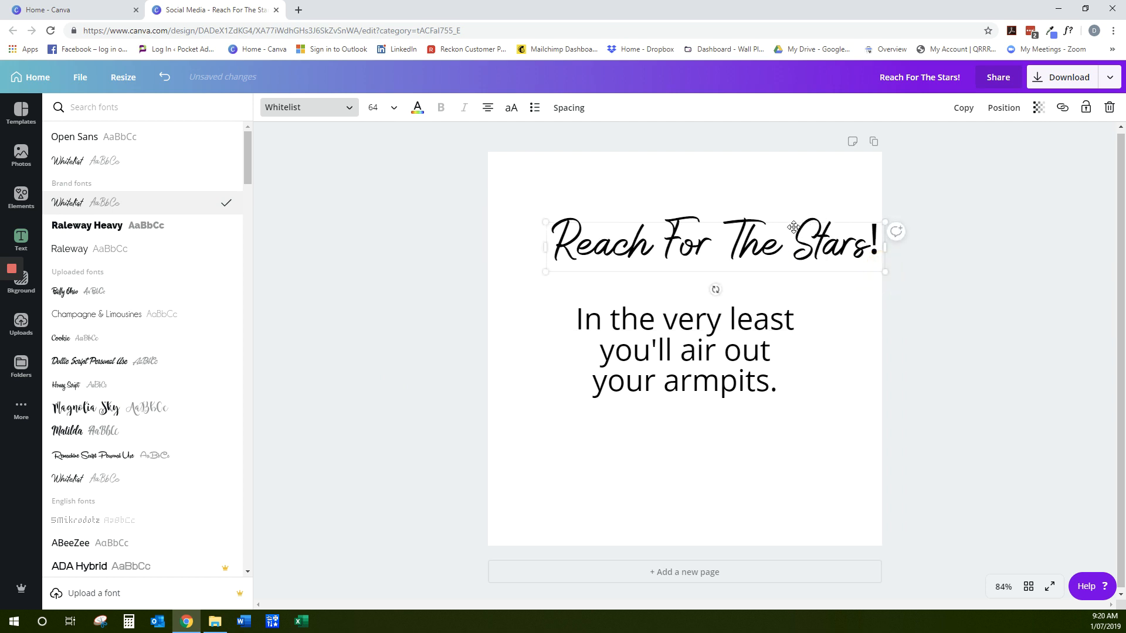
# Move the heading and the body text lower, with the heading centred horizontally above the body text
pyautogui.moveTo(792, 227); pyautogui.dragTo(772, 245)
pyautogui.click(955, 207)
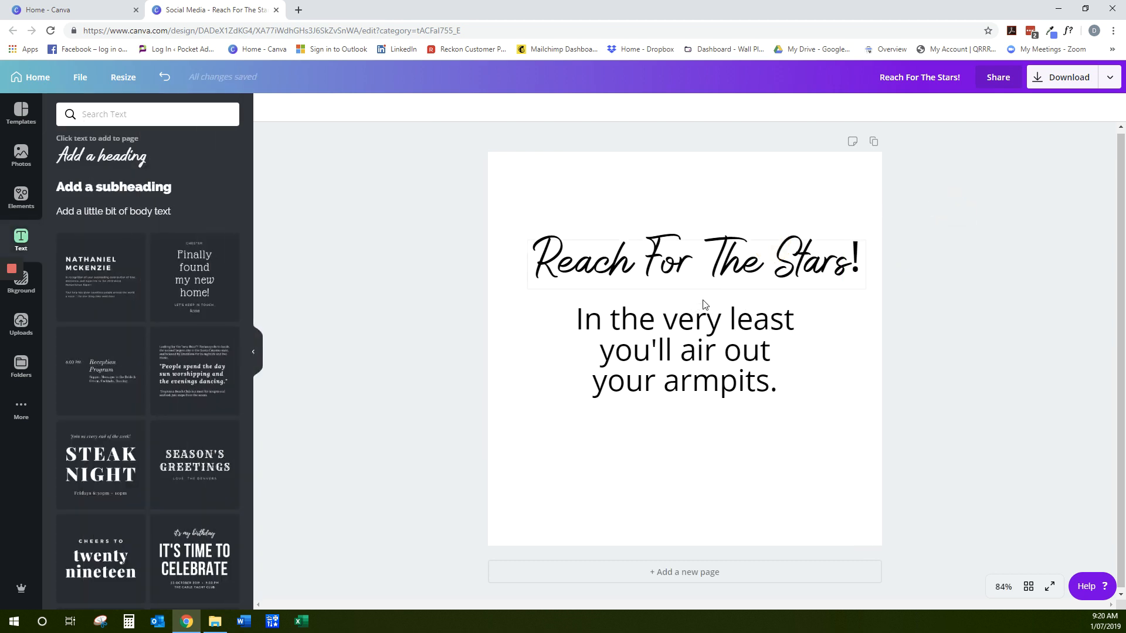
pyautogui.moveTo(705, 304); pyautogui.dragTo(681, 334)
pyautogui.click(679, 241)
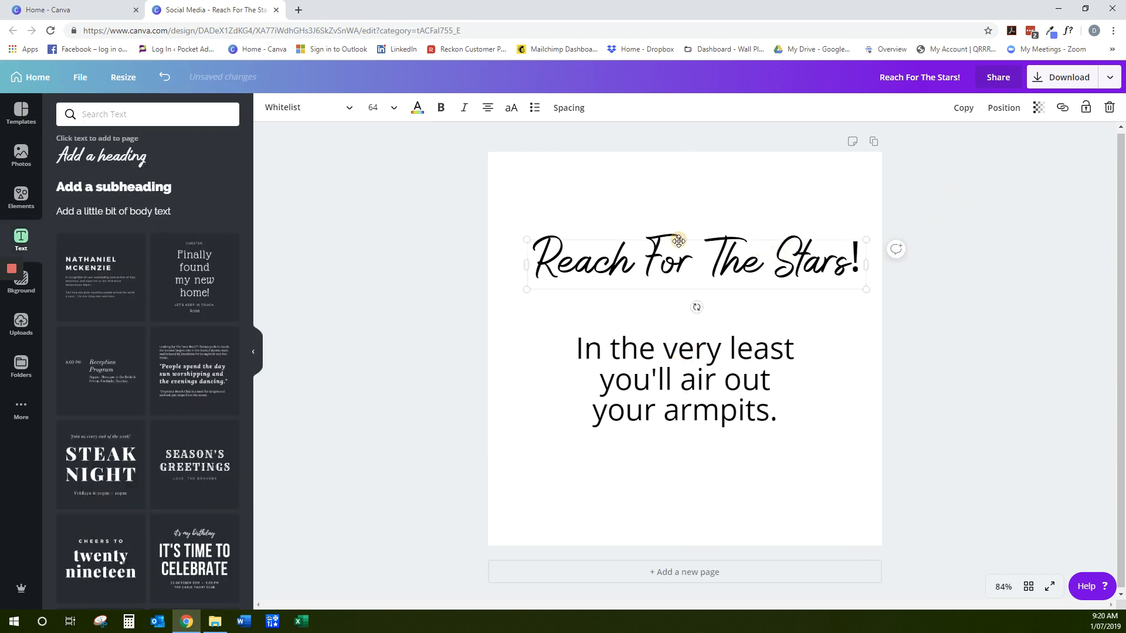
pyautogui.moveTo(679, 241); pyautogui.dragTo(666, 250)
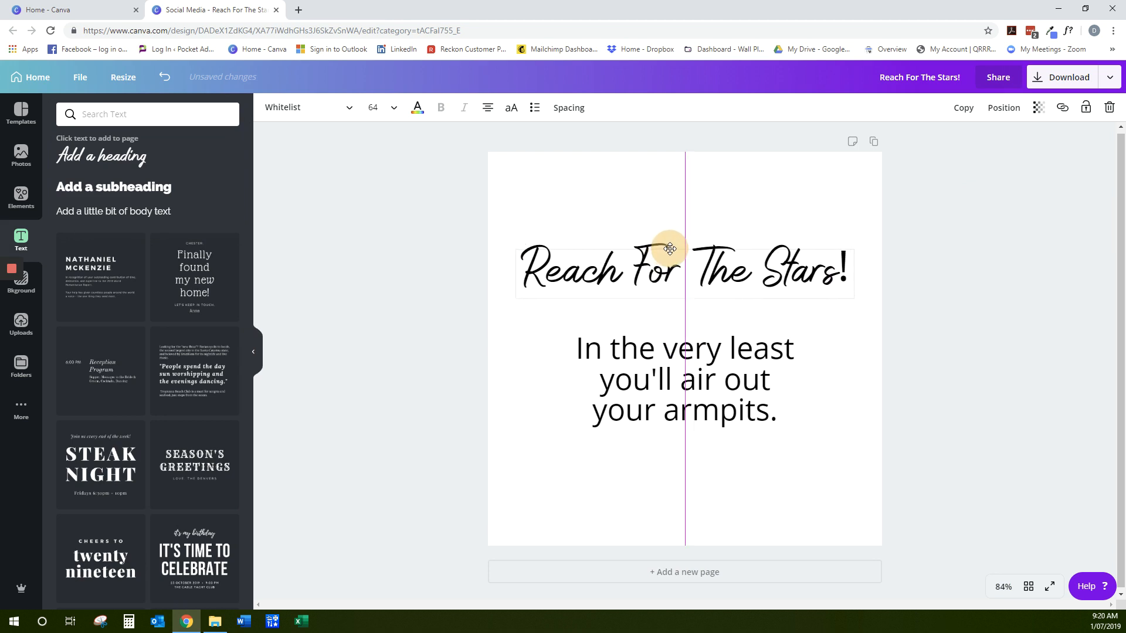
pyautogui.click(977, 197)
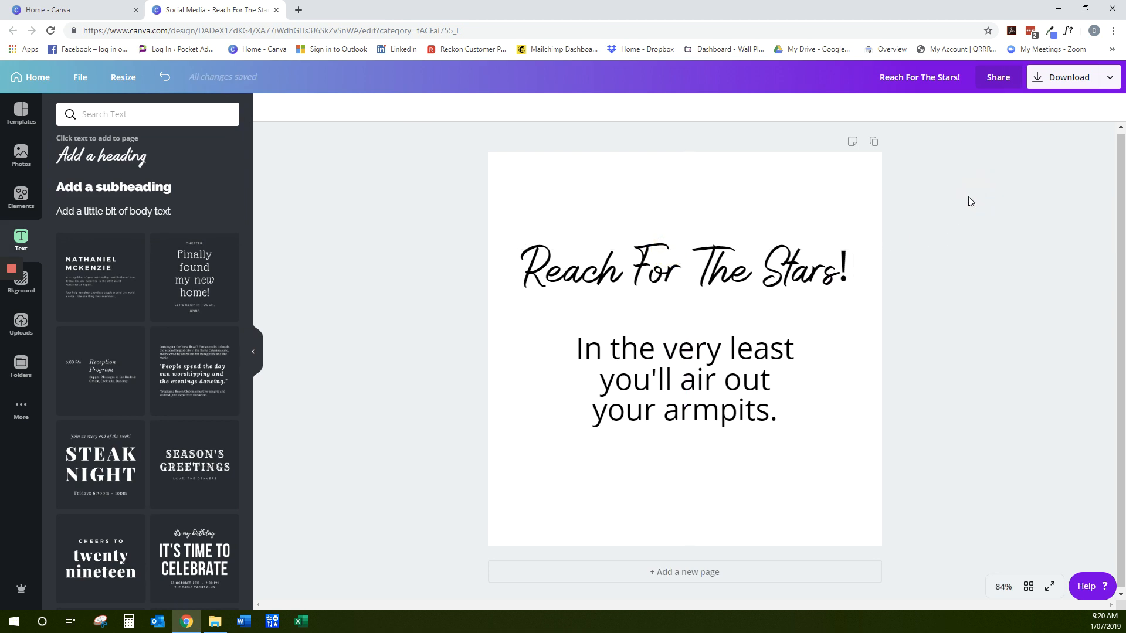
# Search the background colours for "blue" and fill the page background with the teal from the In the Blue palette
pyautogui.click(558, 182)
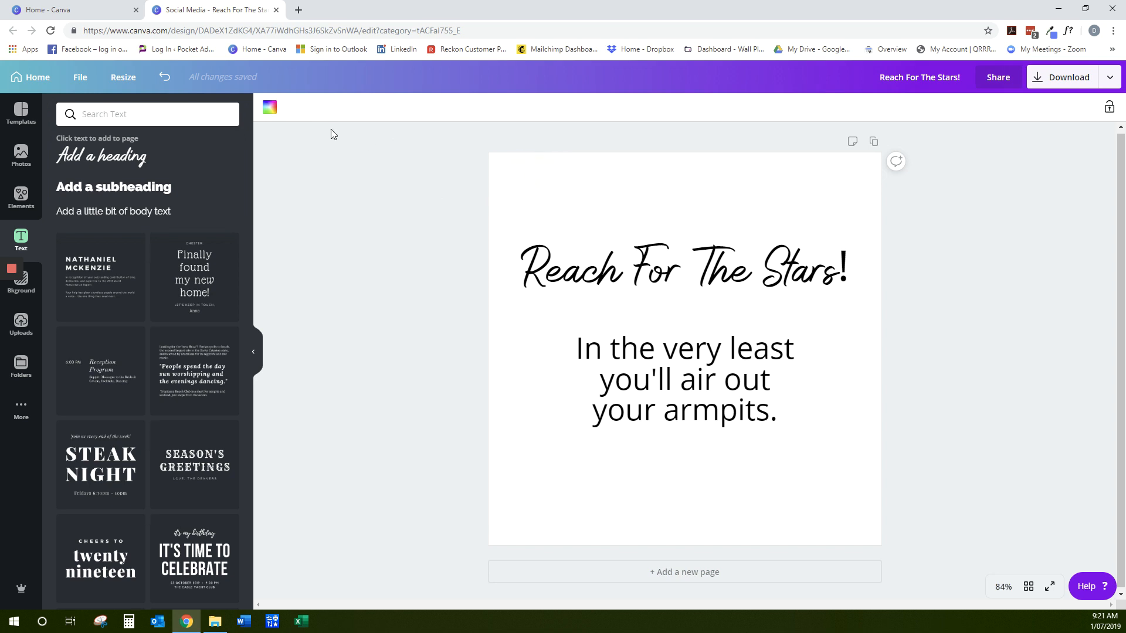
pyautogui.click(268, 110)
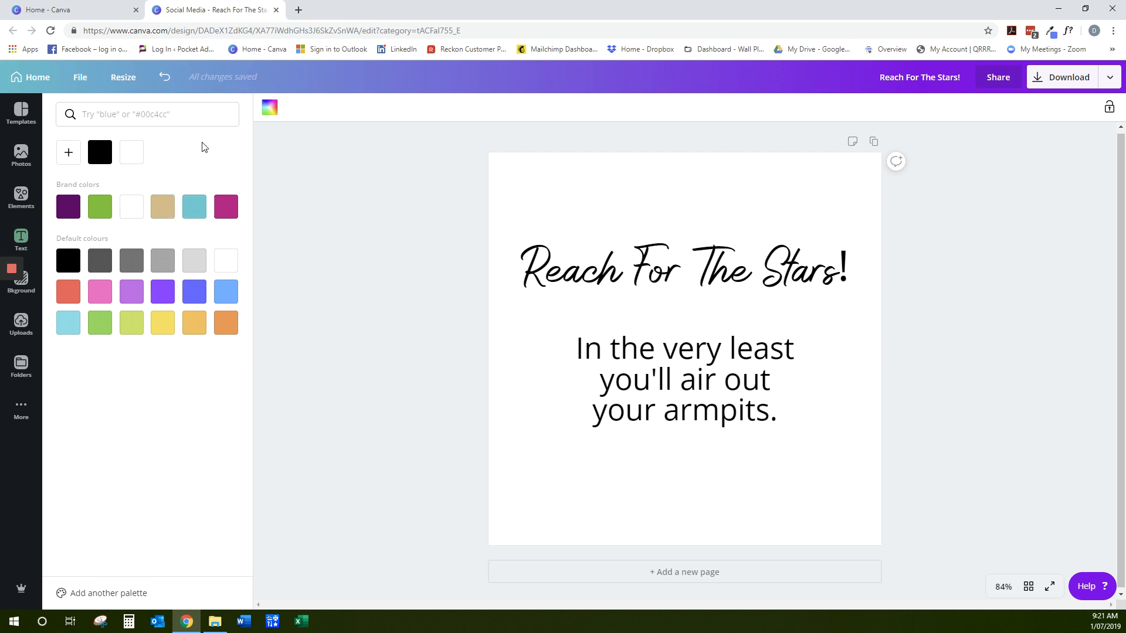
pyautogui.click(157, 109)
pyautogui.write('blue')
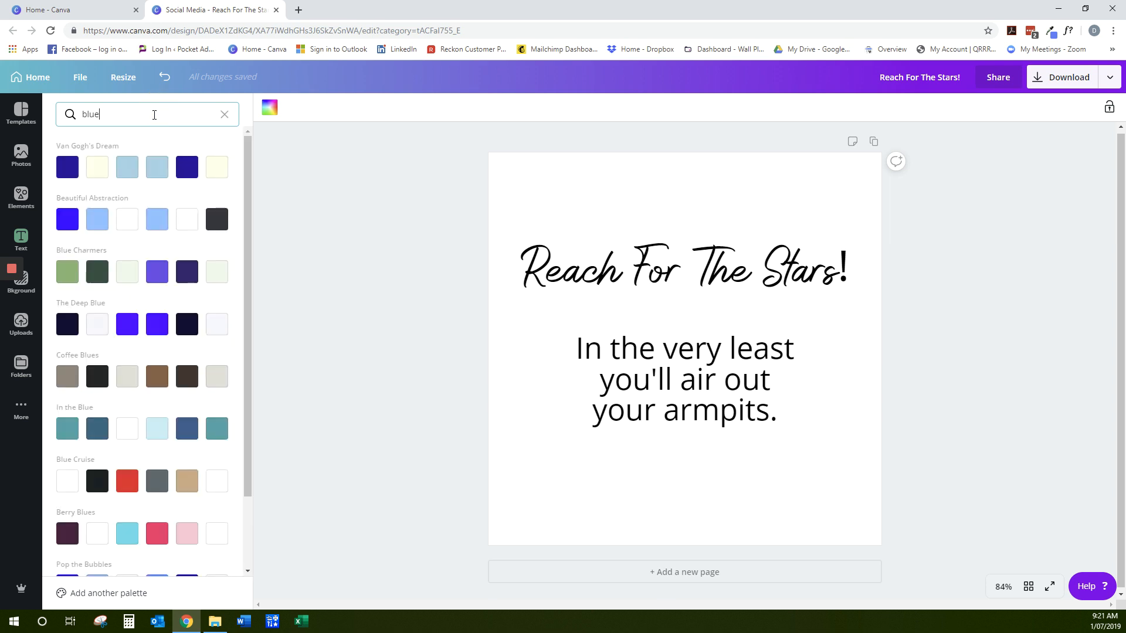
pyautogui.scroll(-2, 114, 240)
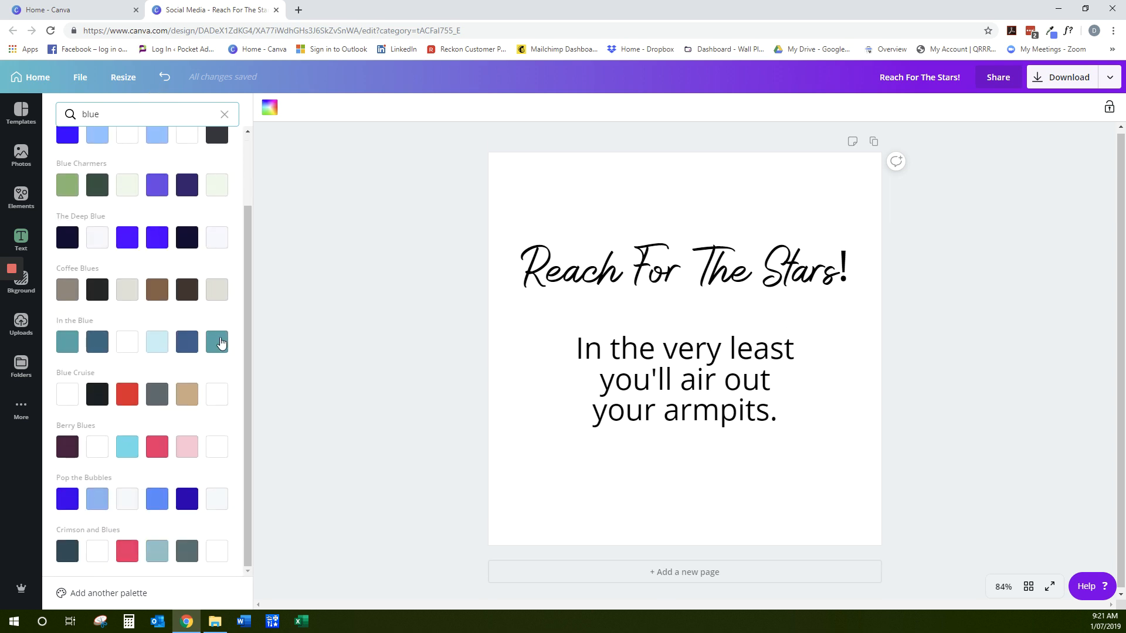
pyautogui.click(217, 342)
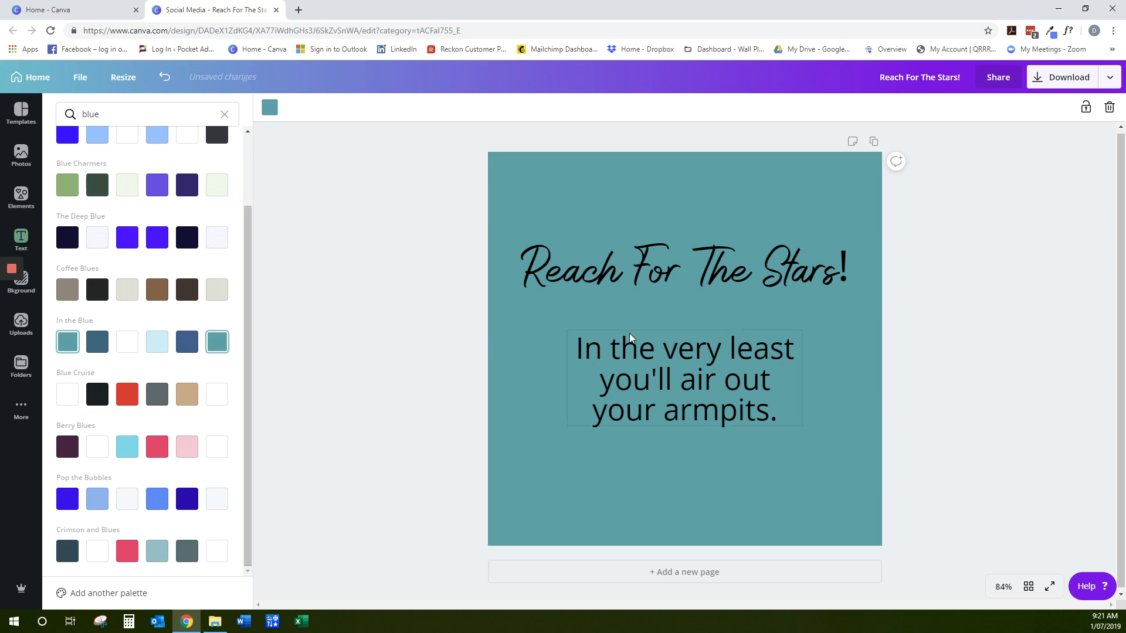
pyautogui.click(225, 114)
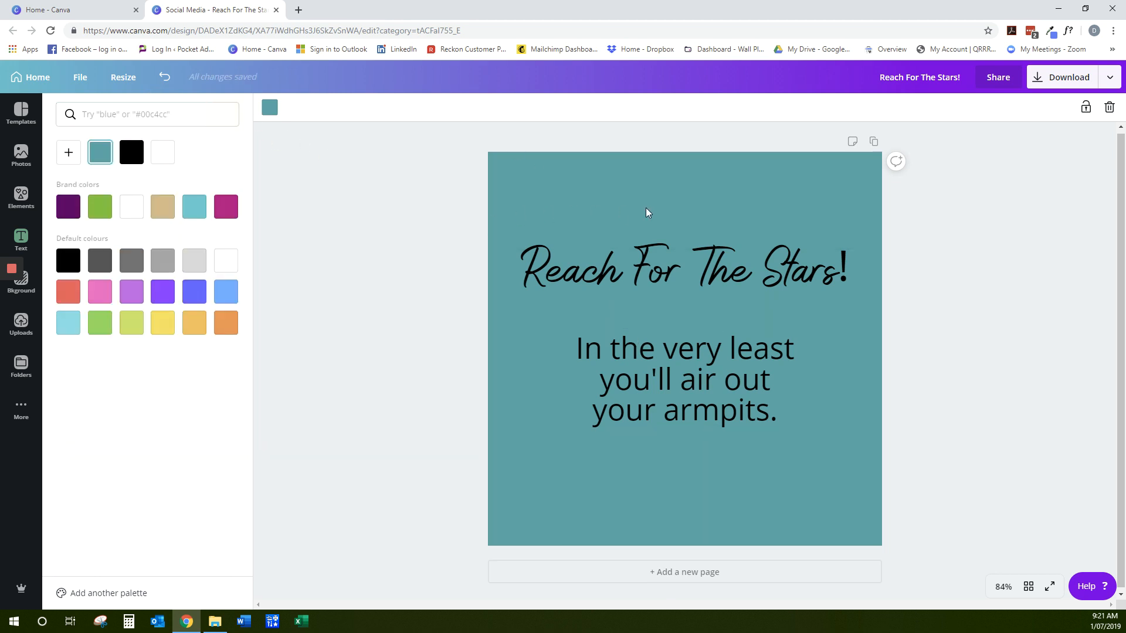
# Search the photos for "reach", limit the results to free ones, and add the silhouette with raised arms under a crescent moon
pyautogui.click(20, 160)
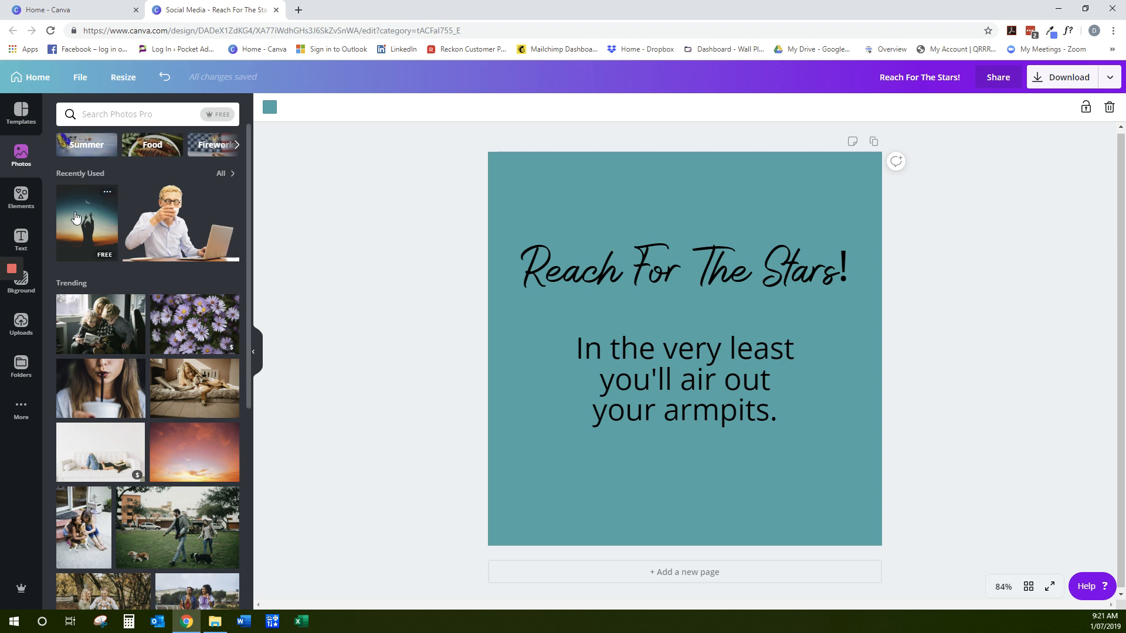
pyautogui.click(136, 112)
pyautogui.write('reach')
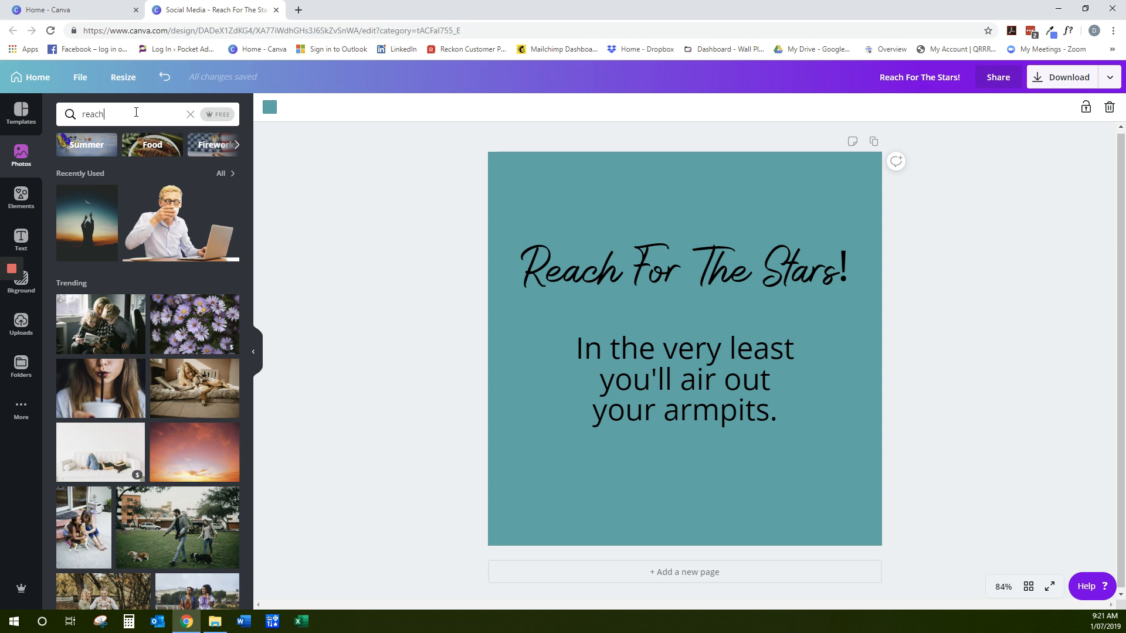
pyautogui.press('Return')
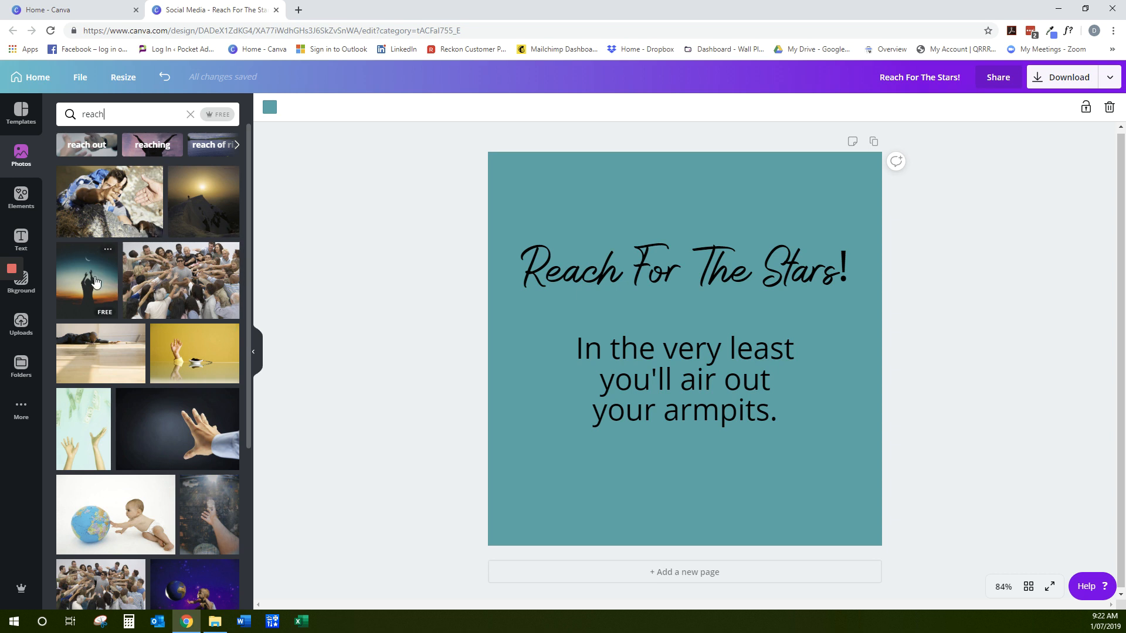
pyautogui.click(222, 114)
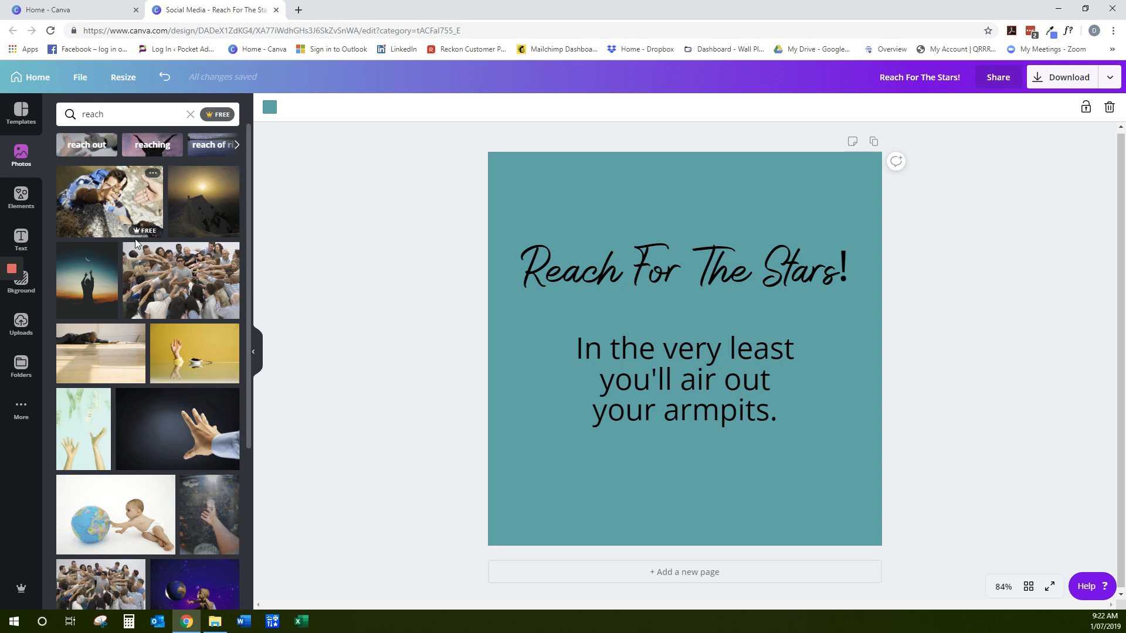
pyautogui.click(83, 284)
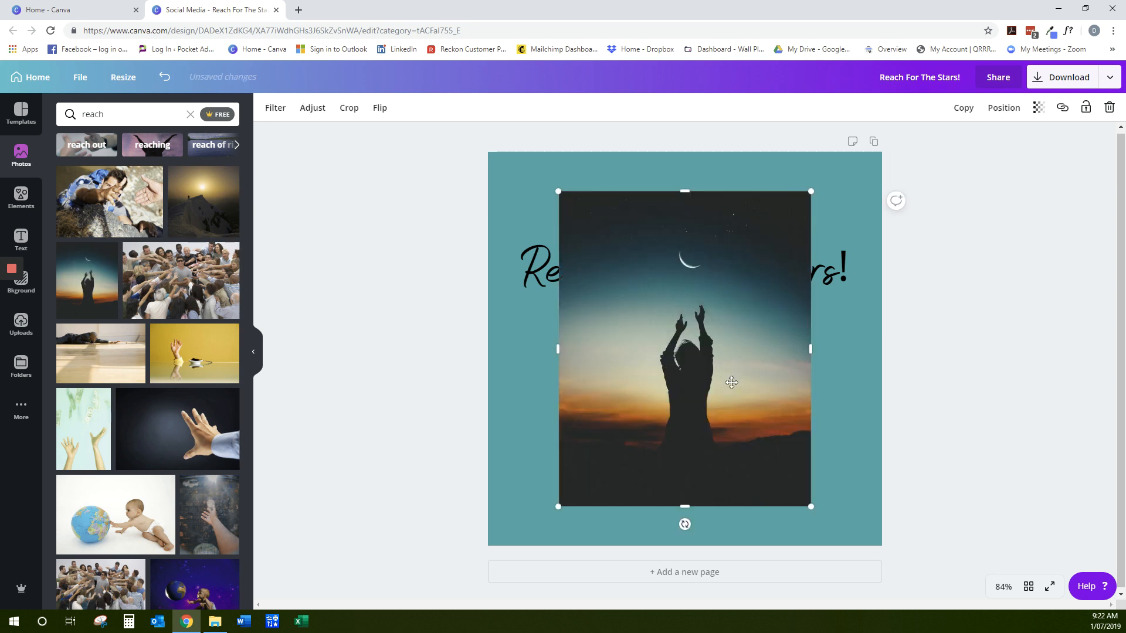
# Move and enlarge the silhouette photo so it covers the whole page, and accept its crop as the background
pyautogui.moveTo(743, 388); pyautogui.dragTo(668, 306)
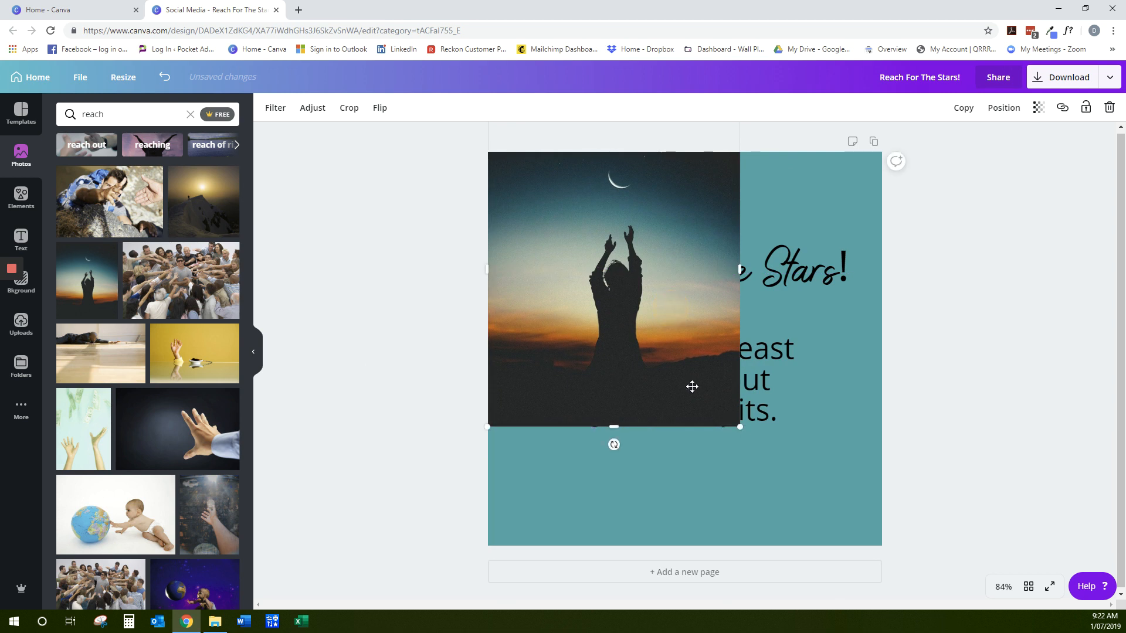
pyautogui.moveTo(689, 386); pyautogui.dragTo(679, 370)
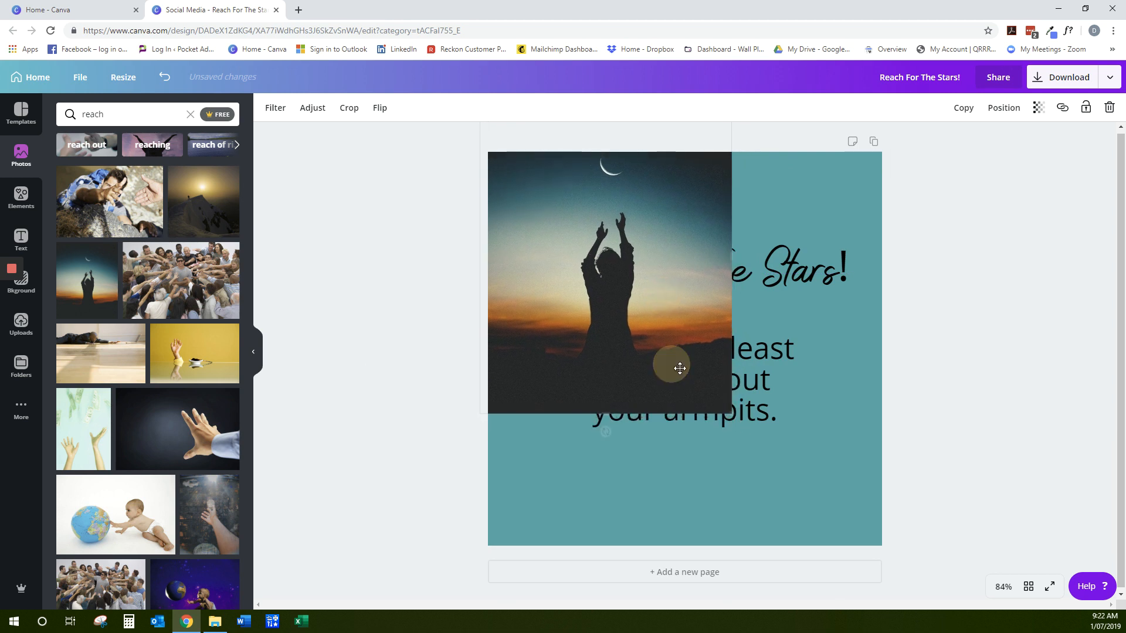
pyautogui.click(731, 413)
pyautogui.moveTo(731, 412); pyautogui.dragTo(949, 576)
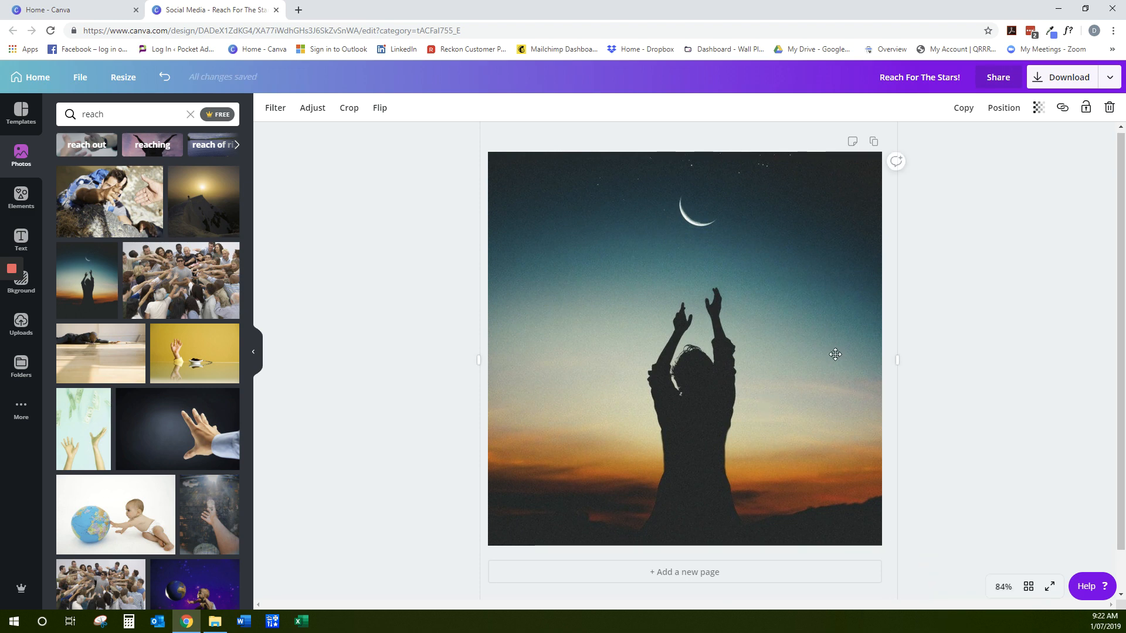
pyautogui.moveTo(835, 355); pyautogui.dragTo(833, 356)
pyautogui.click(984, 354)
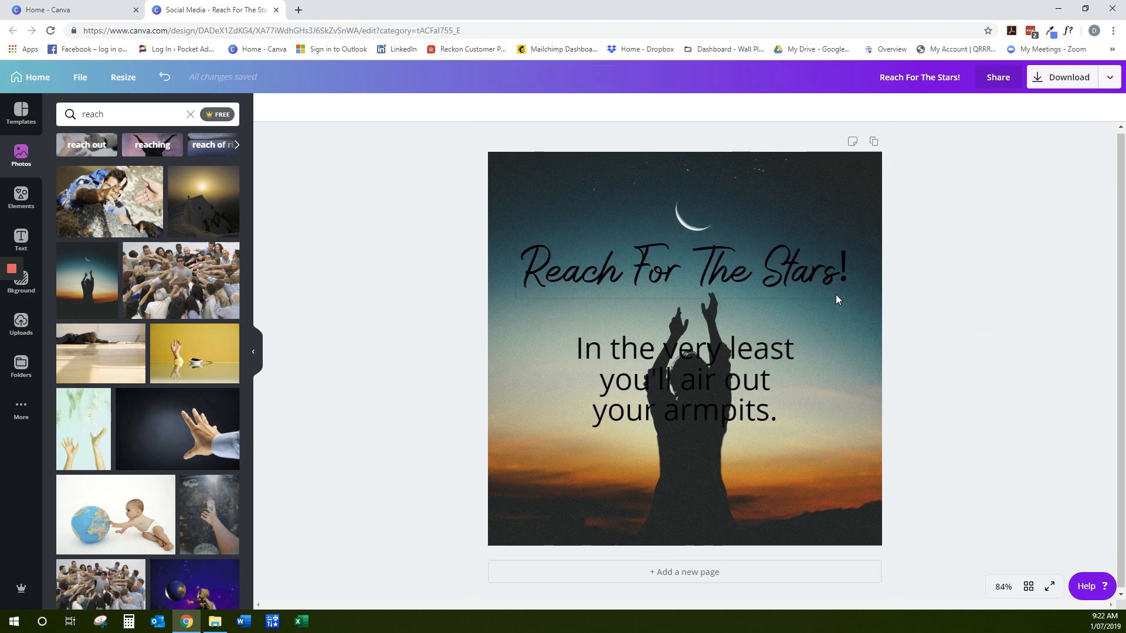
pyautogui.doubleClick(876, 364)
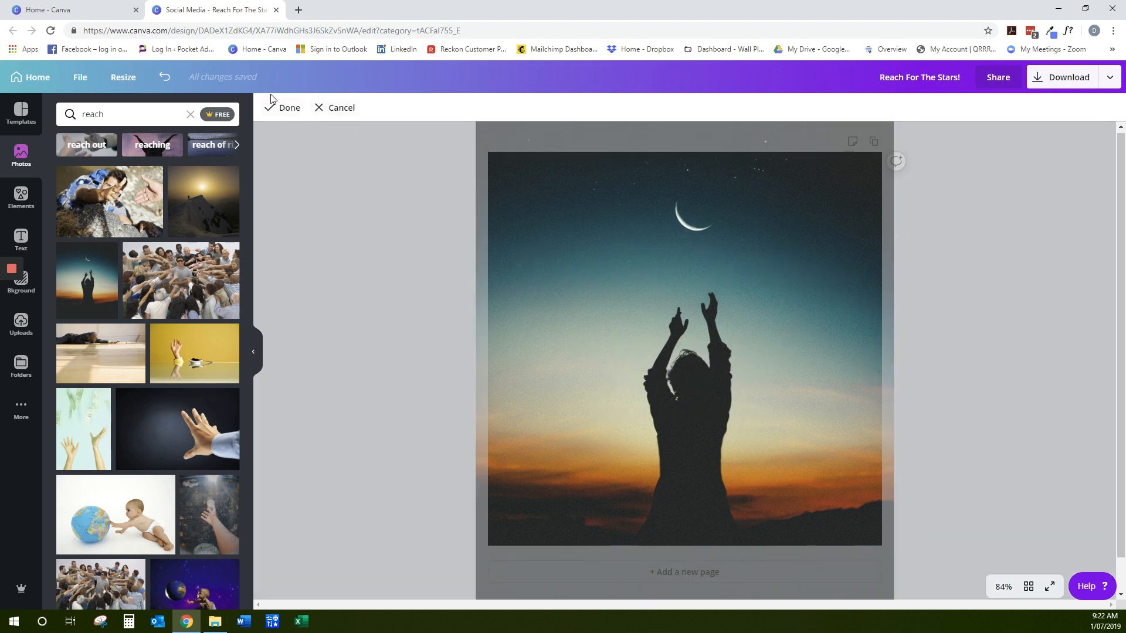
pyautogui.click(288, 110)
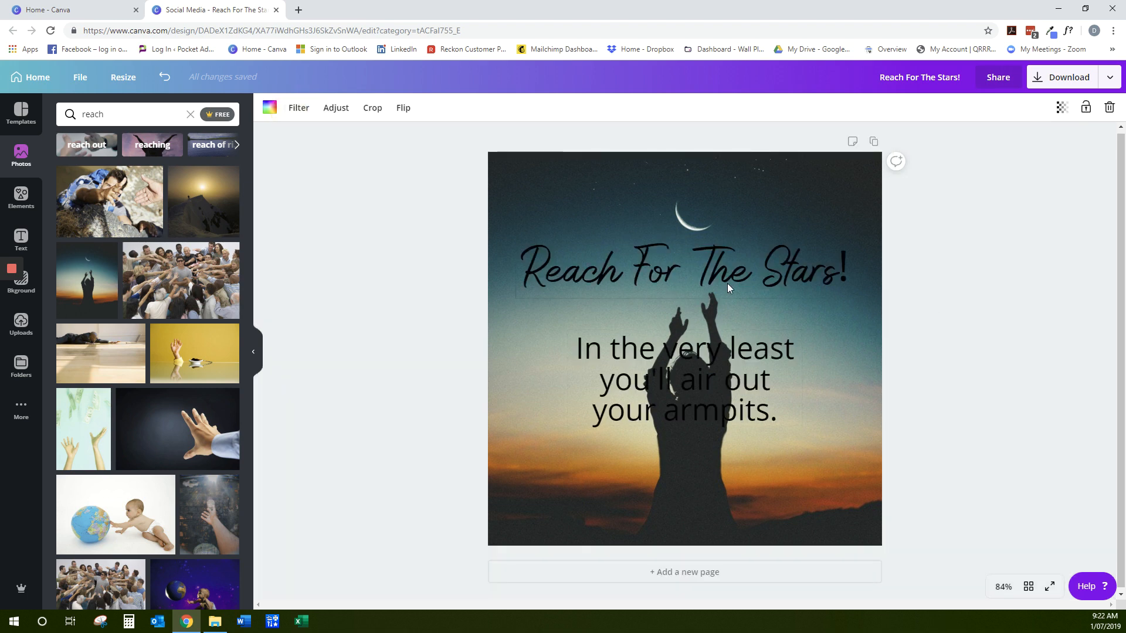
# Change the text colour of both the heading and the body text to white
pyautogui.click(571, 269)
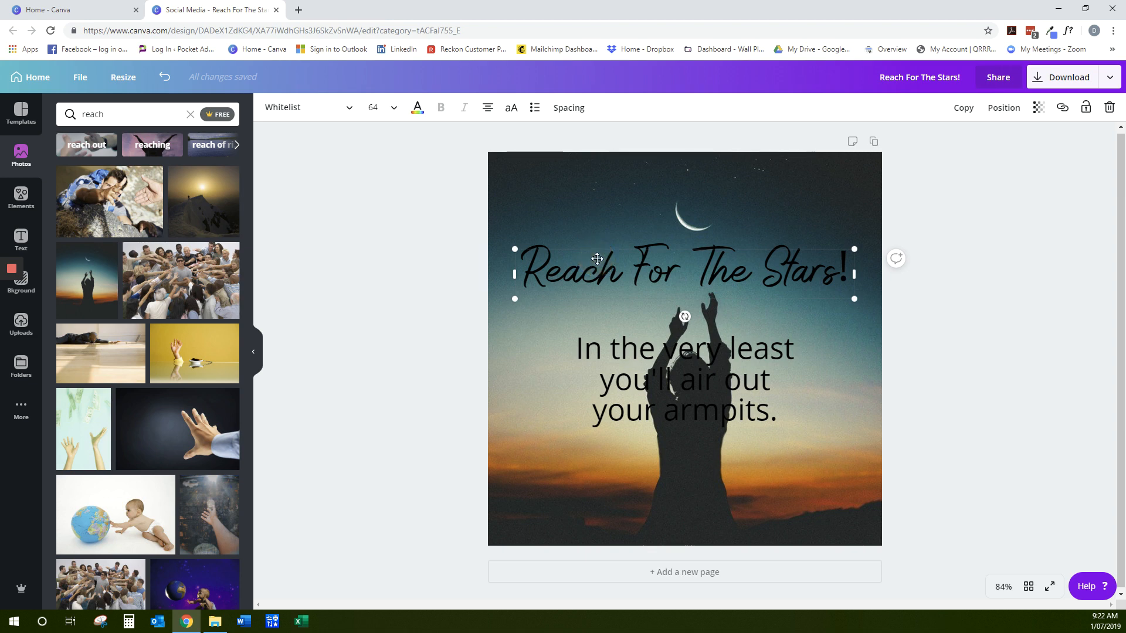
pyautogui.click(417, 110)
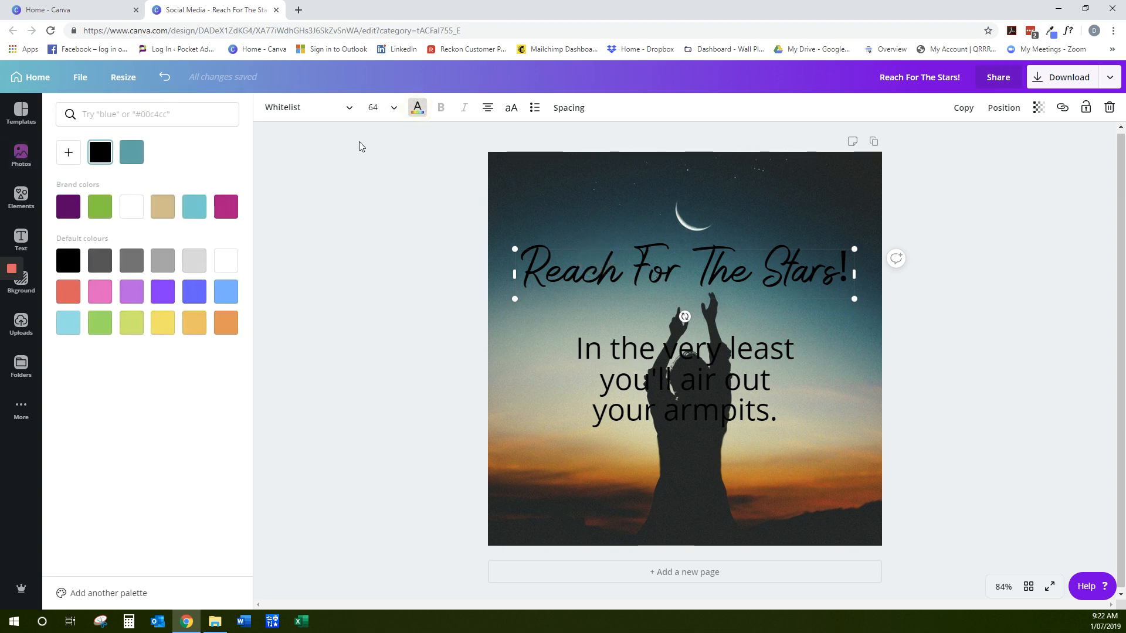
pyautogui.click(131, 209)
pyautogui.press('Tab')
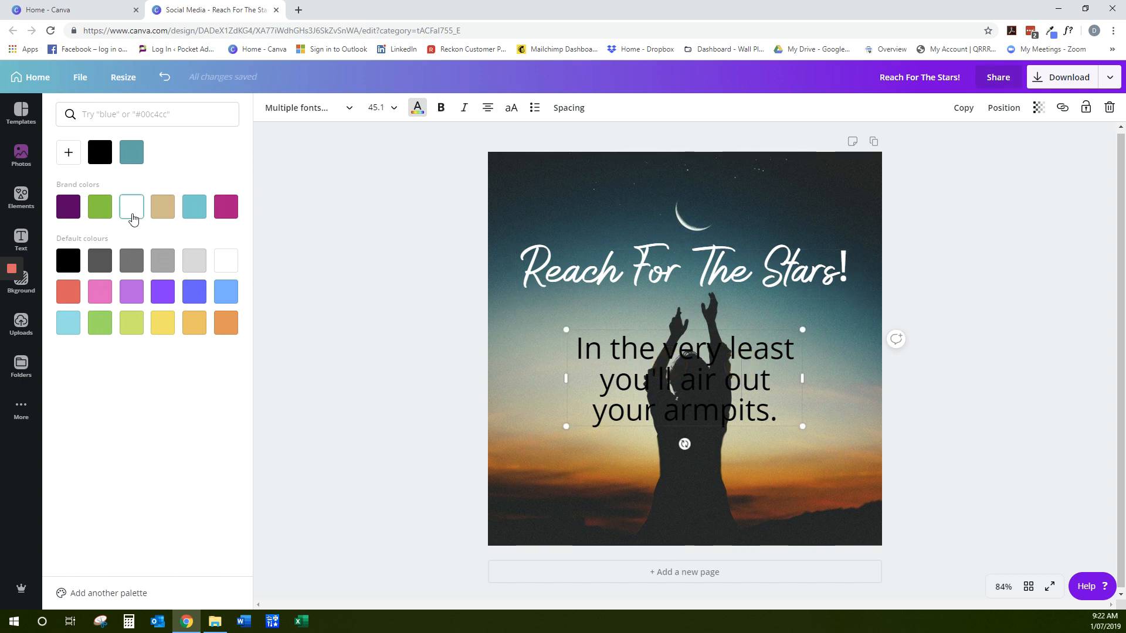
pyautogui.click(132, 215)
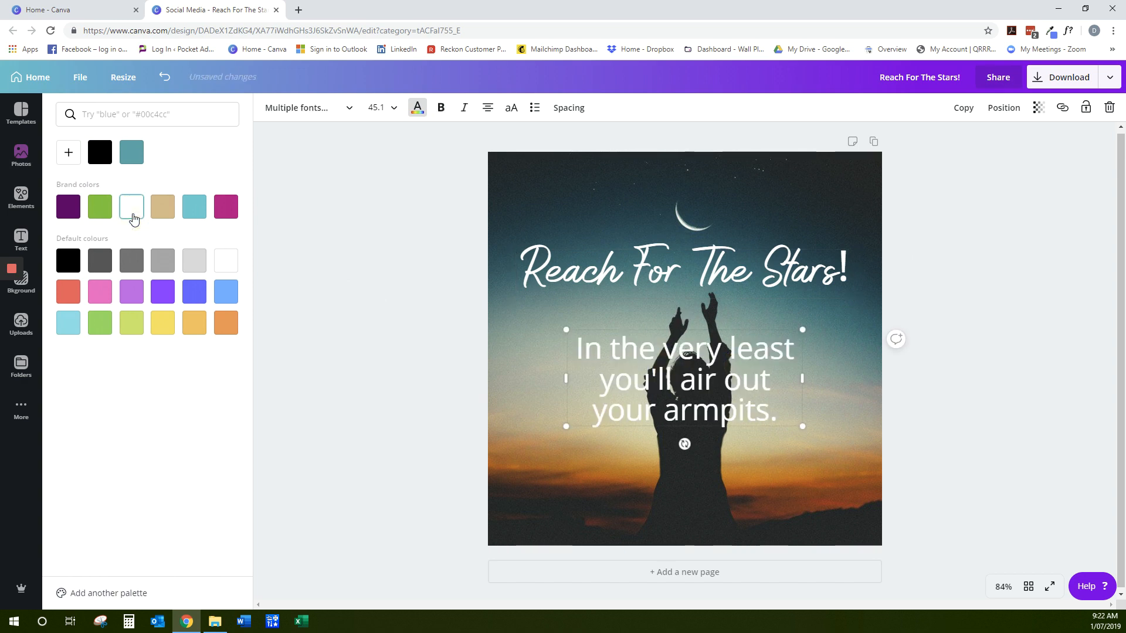
pyautogui.click(1012, 270)
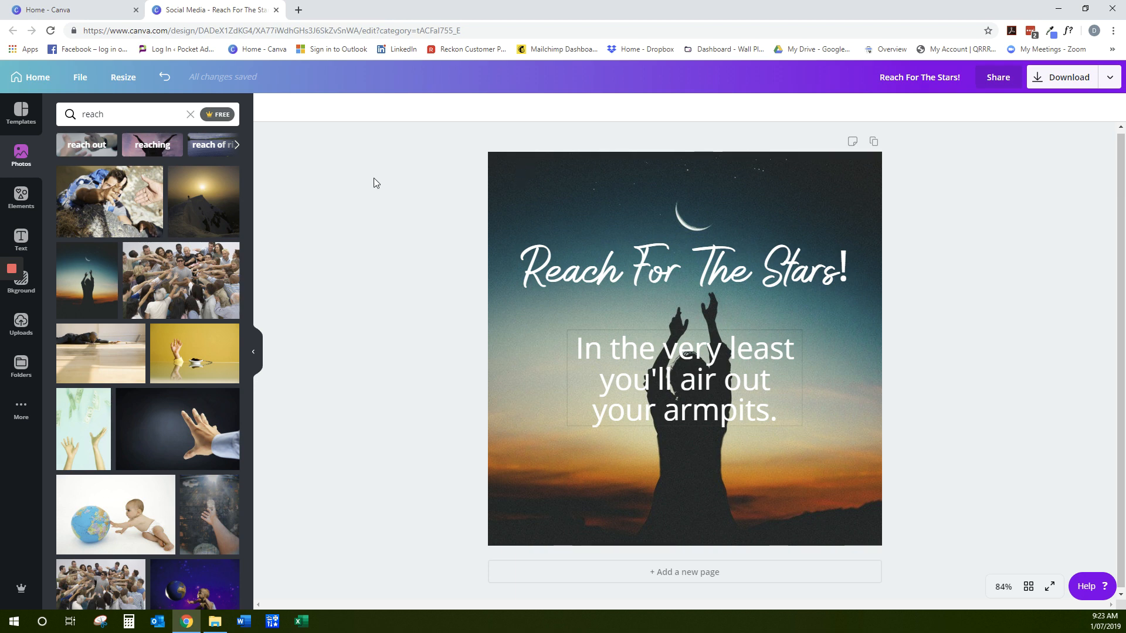
# Search the elements for "rectangle" and add the plain solid rectangle to the page
pyautogui.click(37, 200)
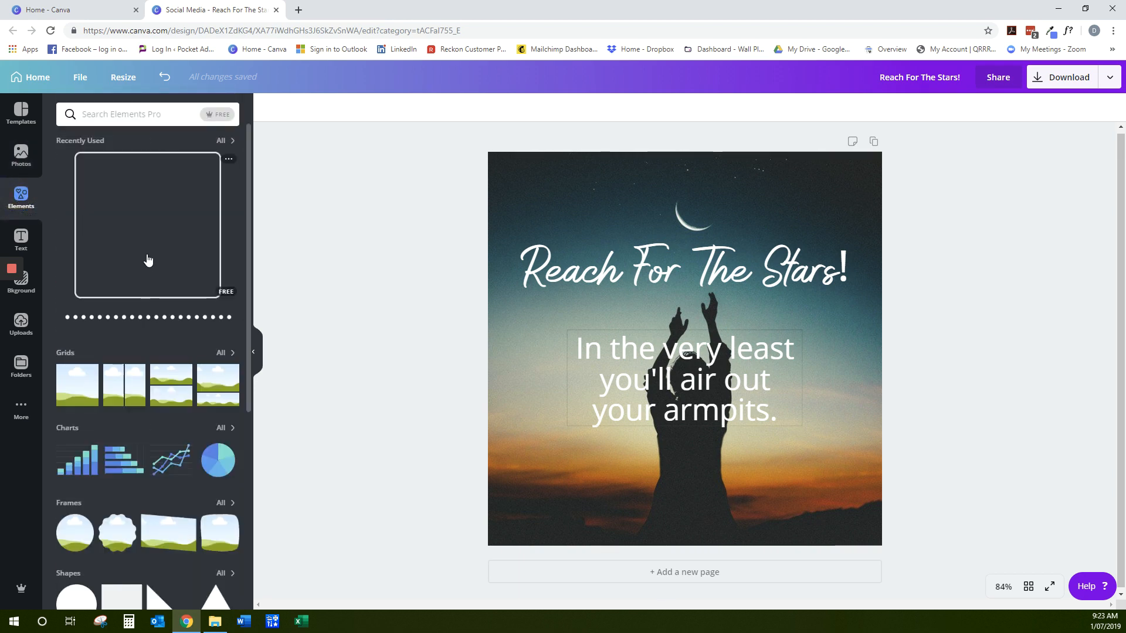
pyautogui.scroll(-3, 146, 259)
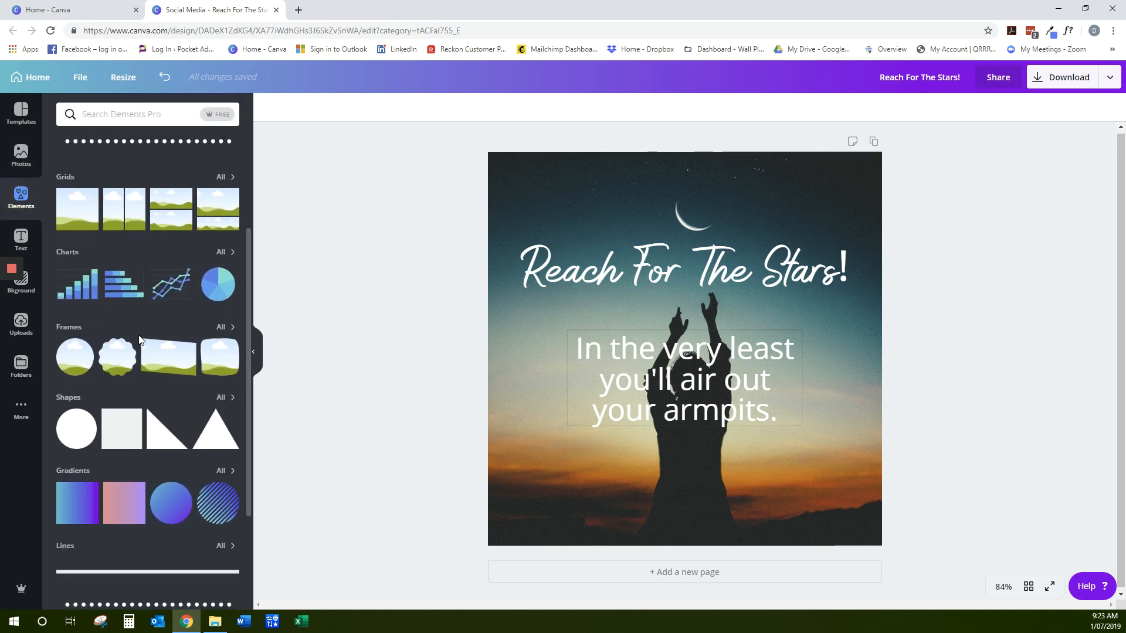
pyautogui.scroll(-2, 139, 340)
pyautogui.scroll(4, 138, 340)
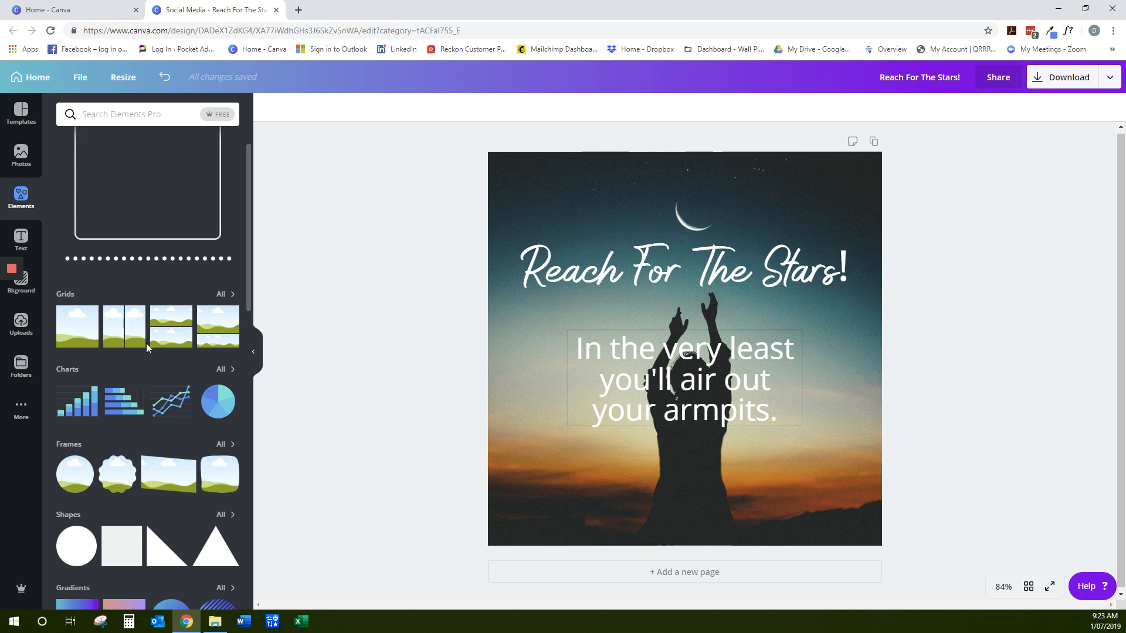
pyautogui.scroll(1, 146, 343)
pyautogui.scroll(-3, 143, 368)
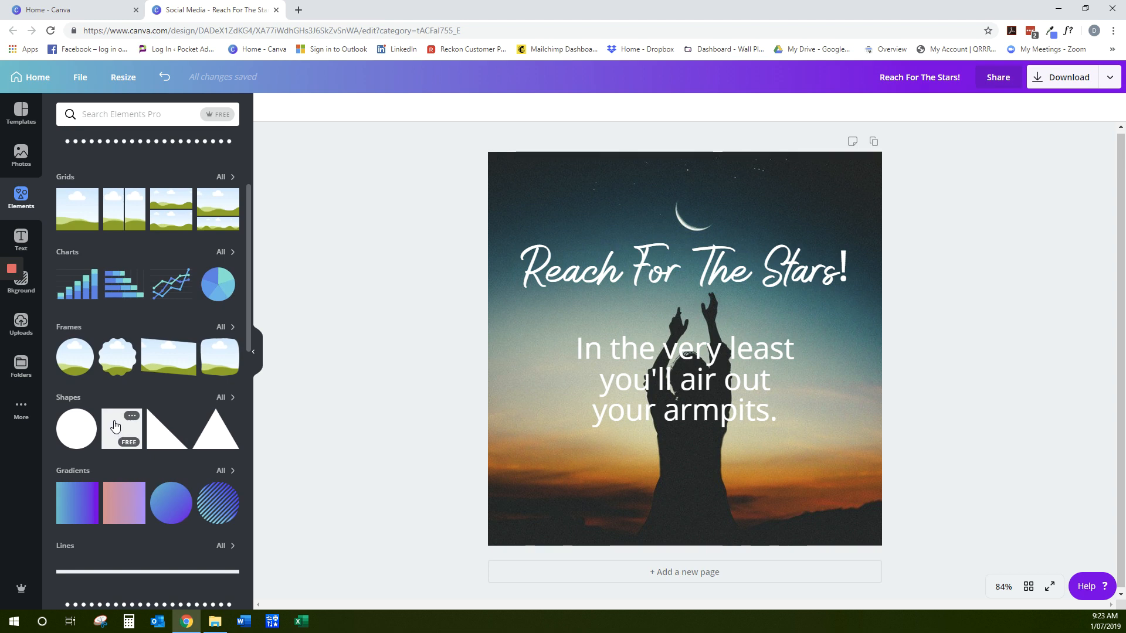
pyautogui.click(123, 116)
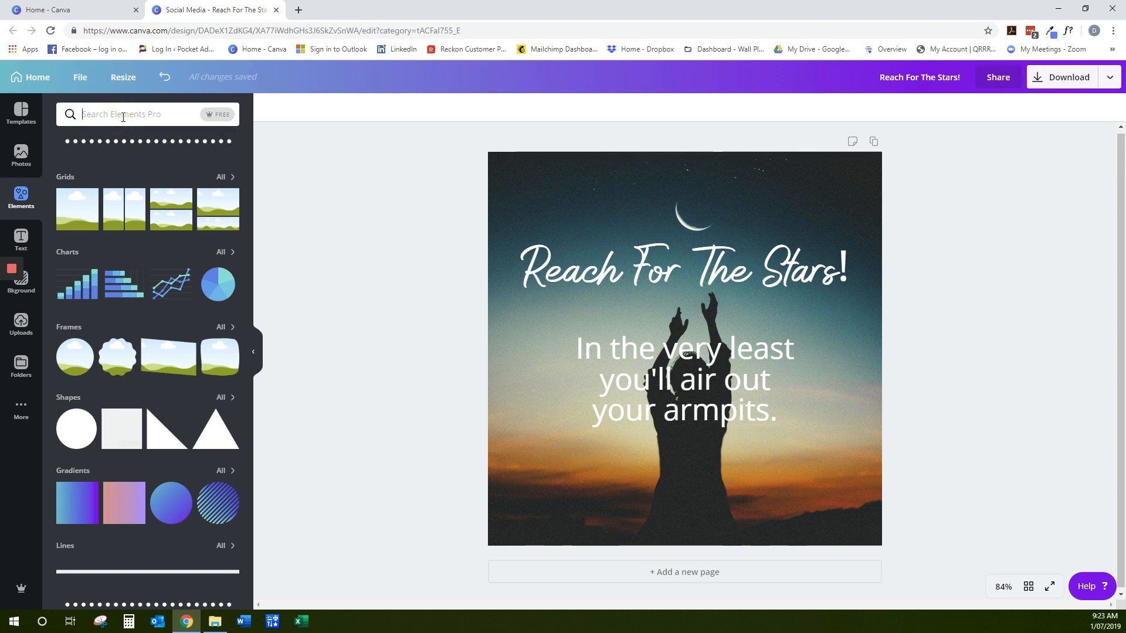
pyautogui.write('rectangle')
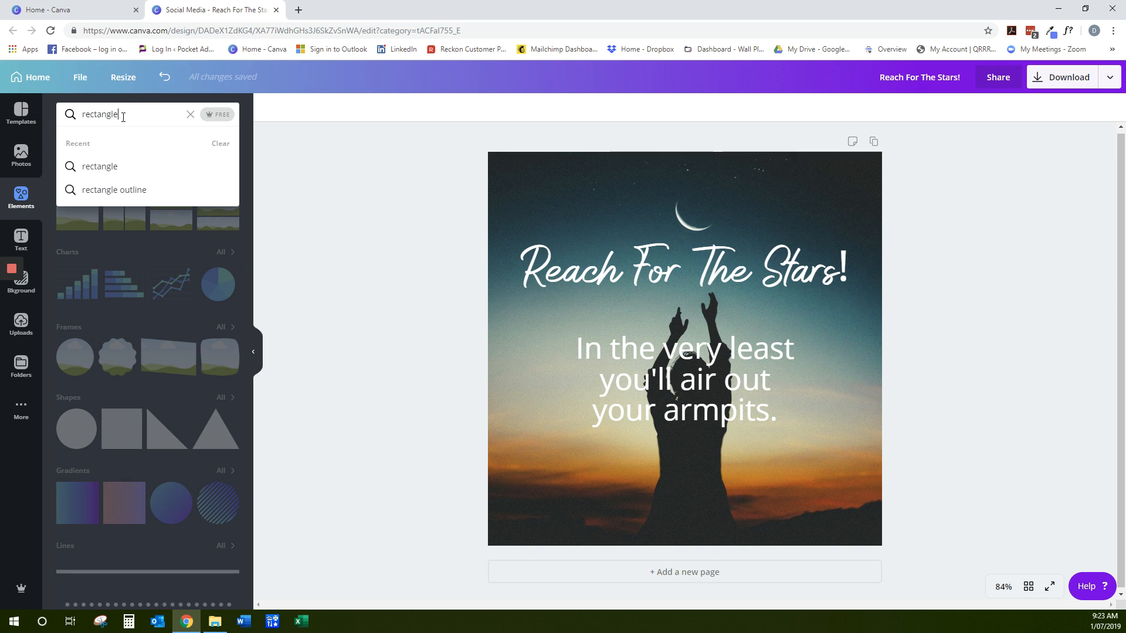
pyautogui.press('Return')
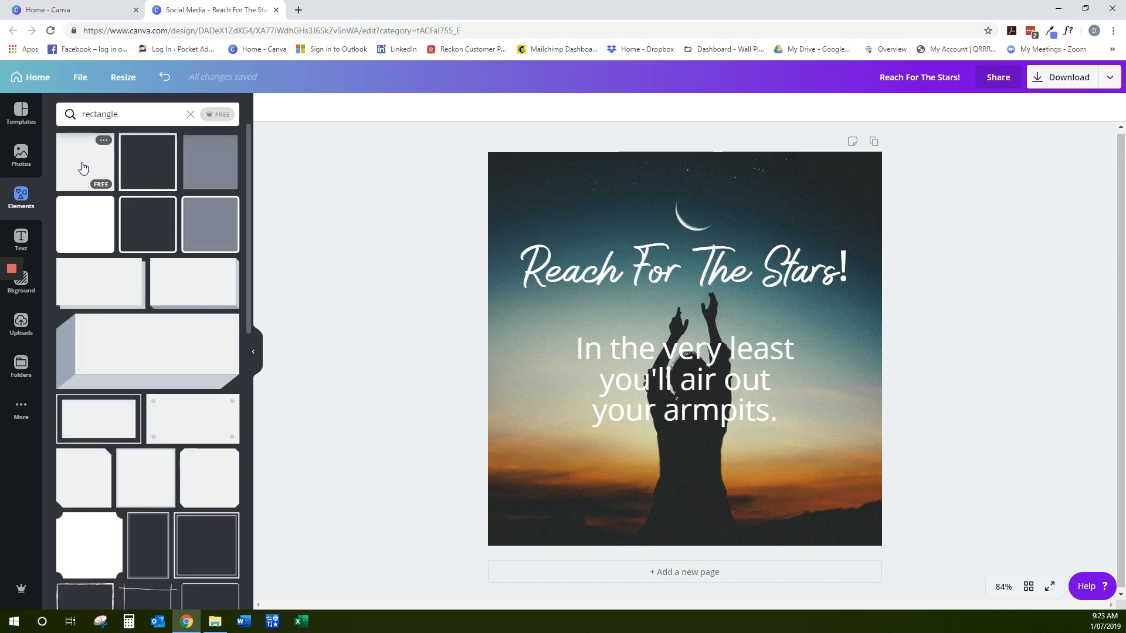
pyautogui.click(86, 159)
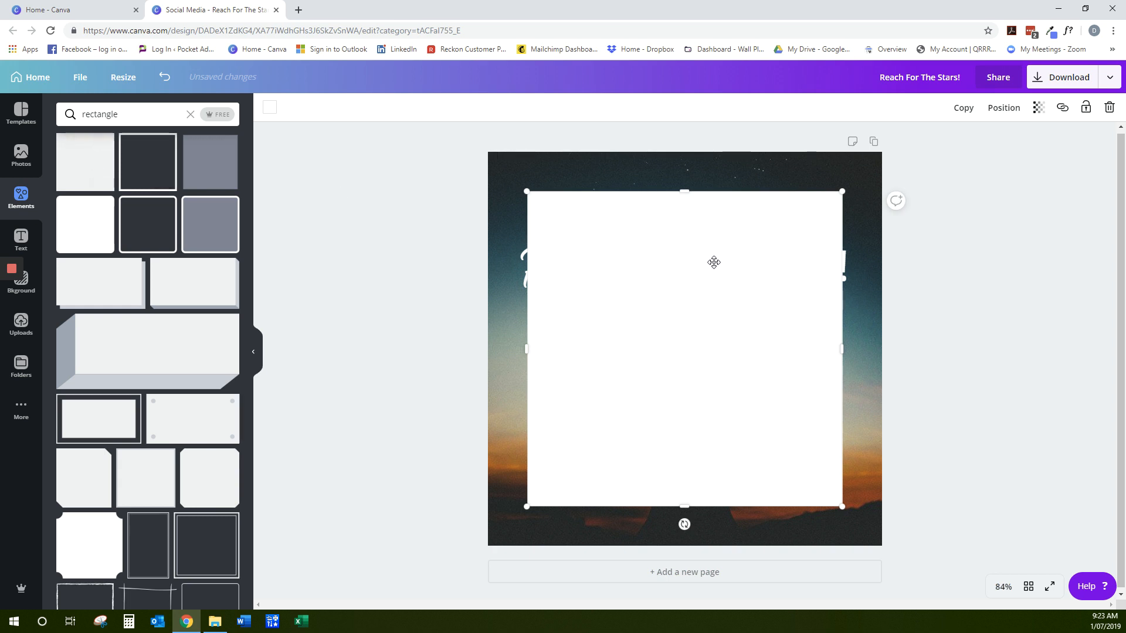
# Enlarge the white rectangle and centre it on the page, leaving a narrow, even border of the photo around it
pyautogui.moveTo(714, 262); pyautogui.dragTo(684, 244)
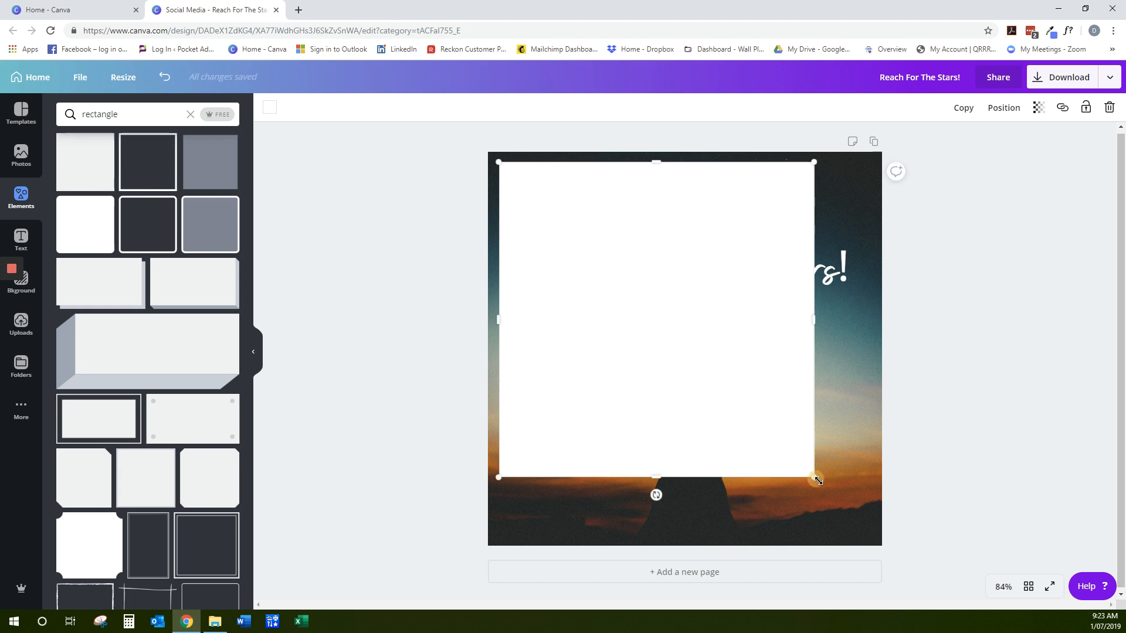
pyautogui.moveTo(818, 481); pyautogui.dragTo(874, 535)
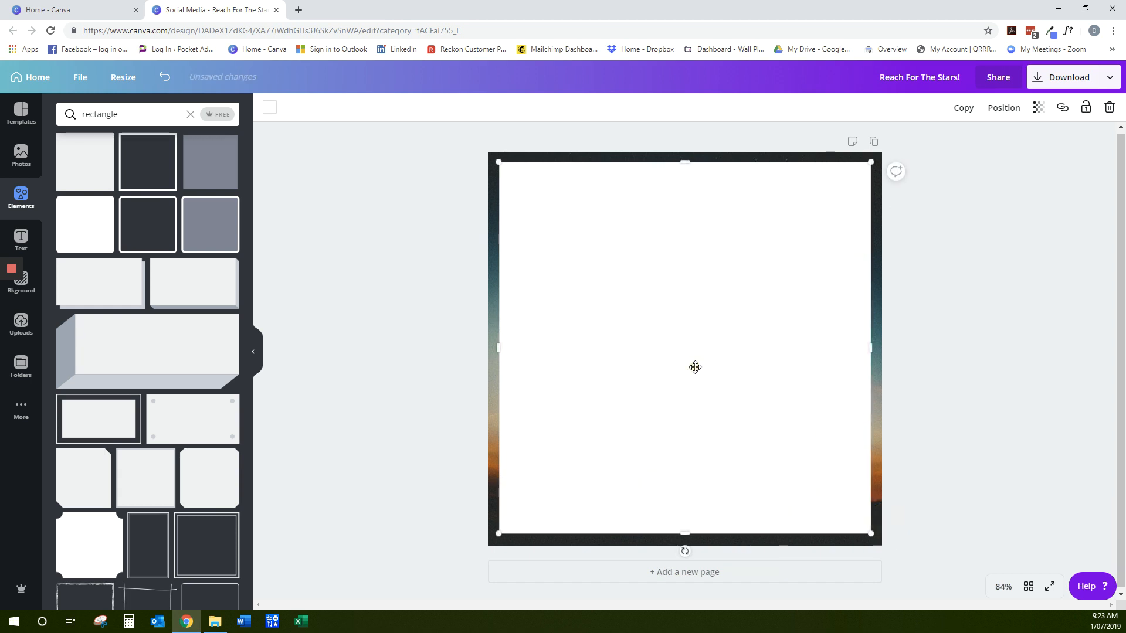
pyautogui.moveTo(695, 367); pyautogui.dragTo(695, 366)
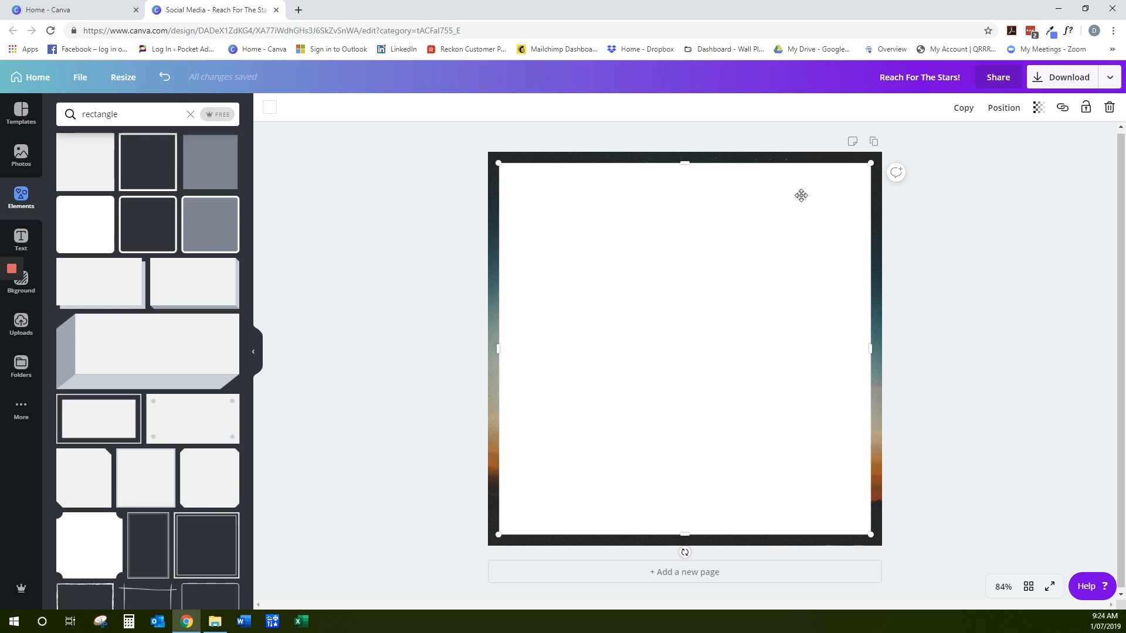
# Set the white rectangle's transparency to 67
pyautogui.click(1042, 111)
pyautogui.click(1014, 141)
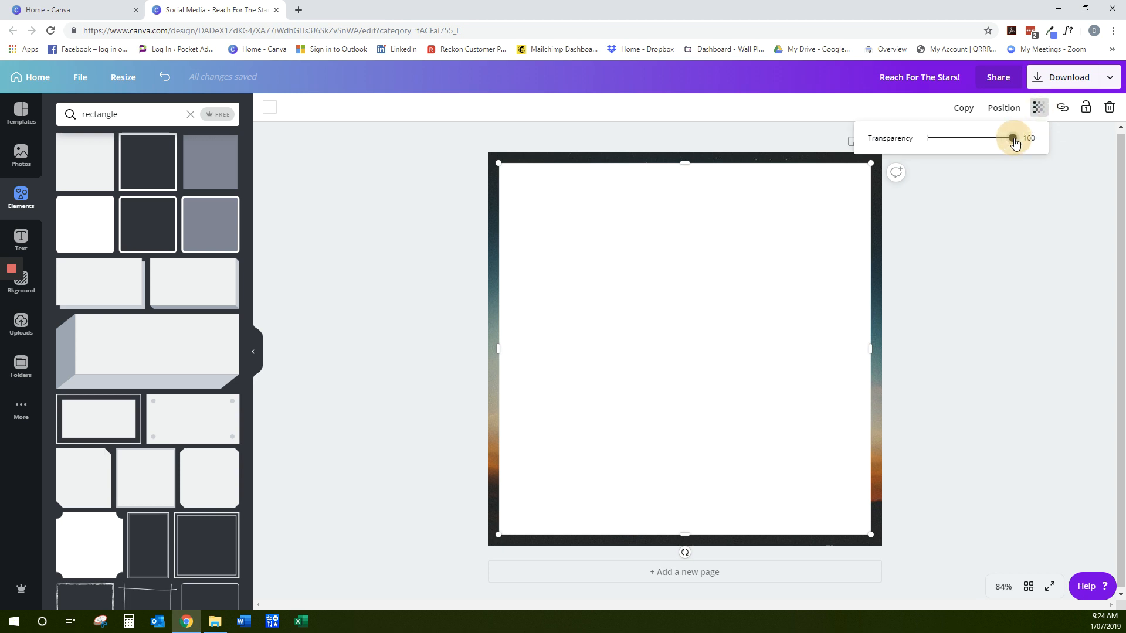
pyautogui.moveTo(1015, 143); pyautogui.dragTo(987, 144)
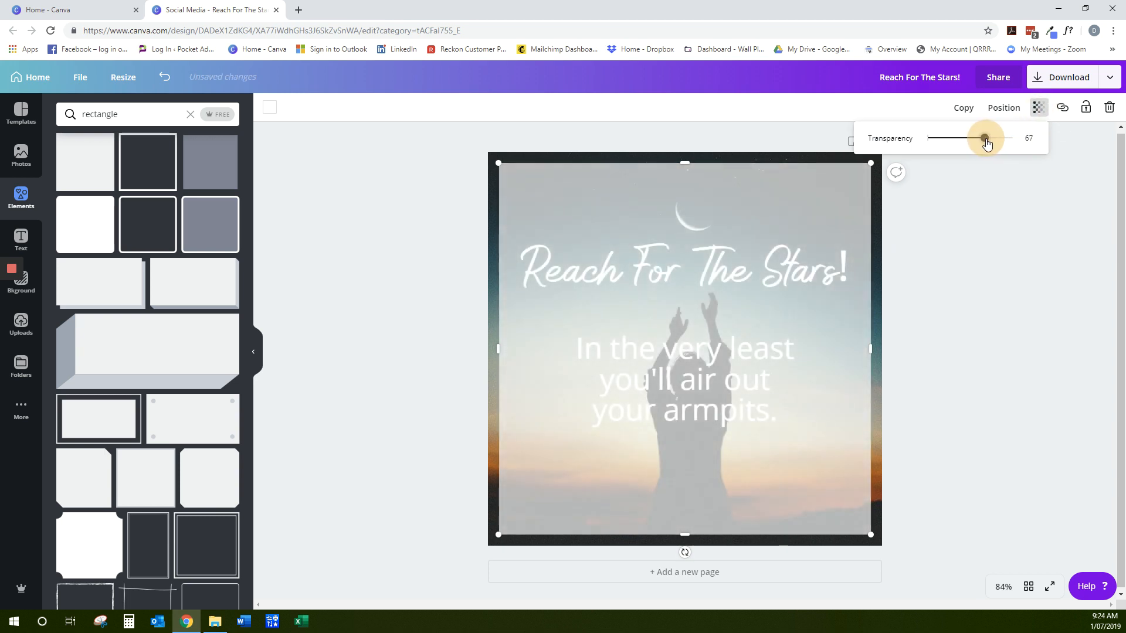
# Change the colour of the semi-transparent rectangle to black
pyautogui.click(1007, 193)
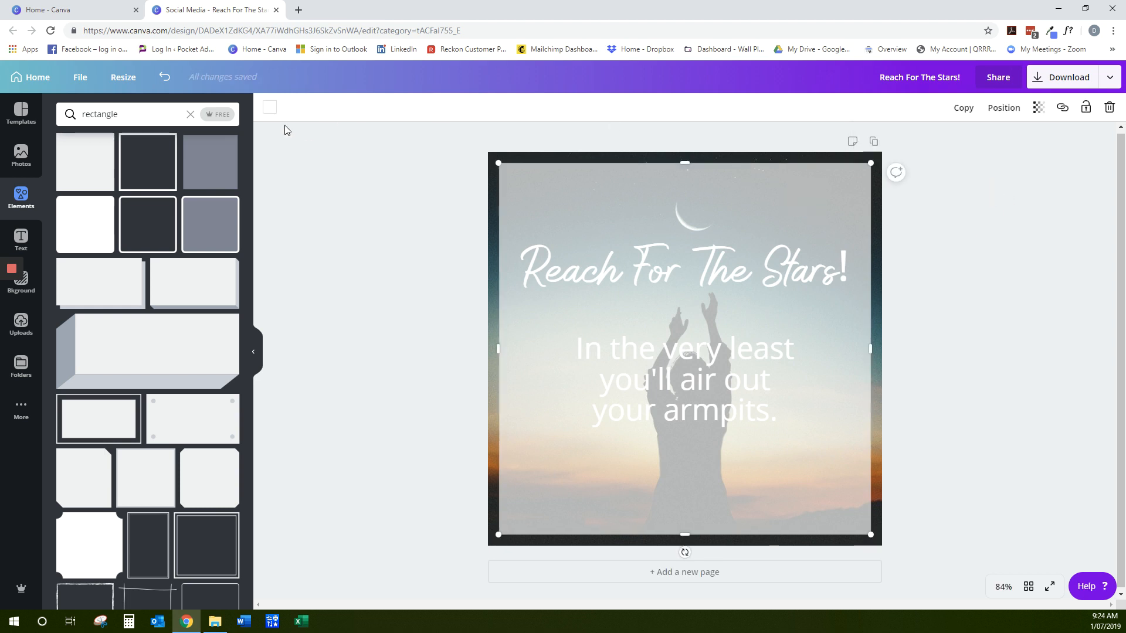
pyautogui.click(269, 108)
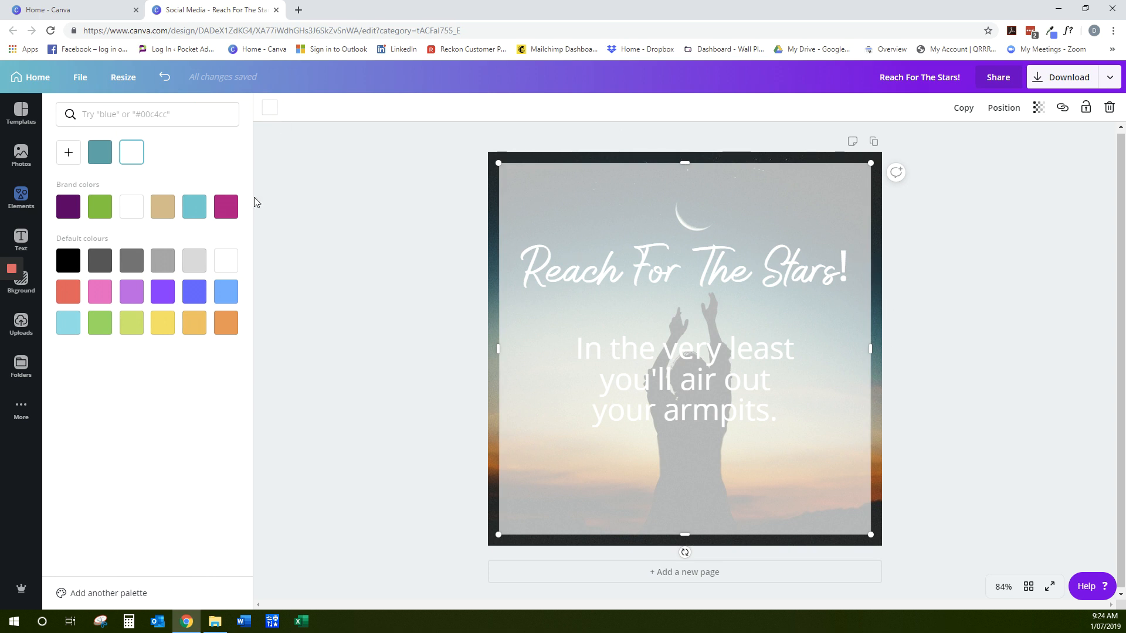
pyautogui.click(69, 267)
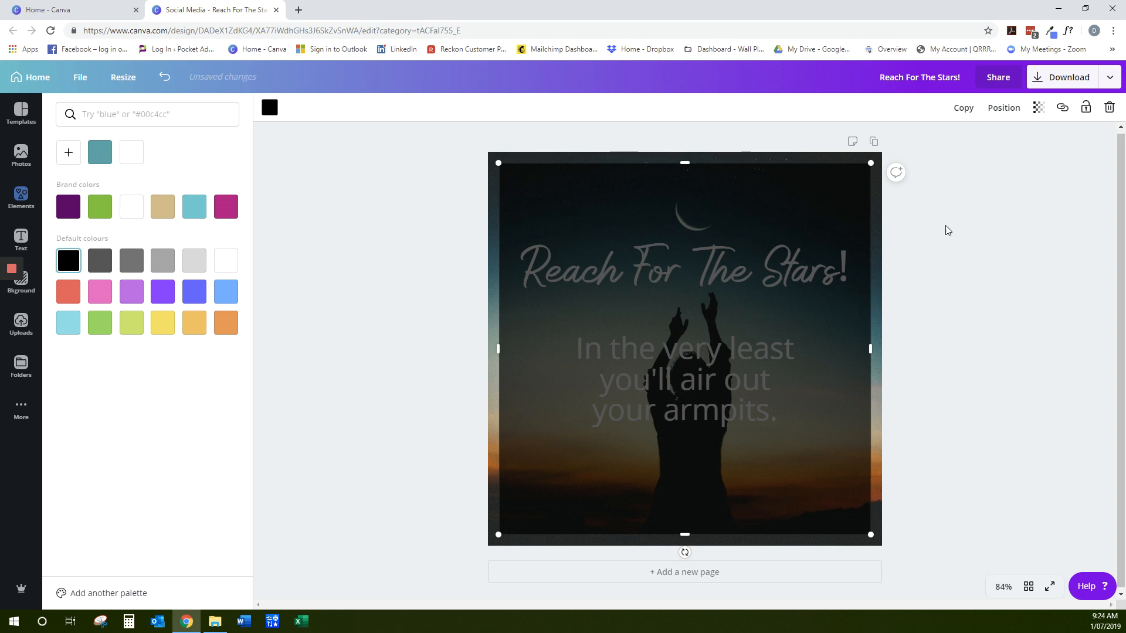
pyautogui.click(1026, 231)
# Send the black rectangle backwards until it sits behind both the heading and the body text
pyautogui.click(752, 225)
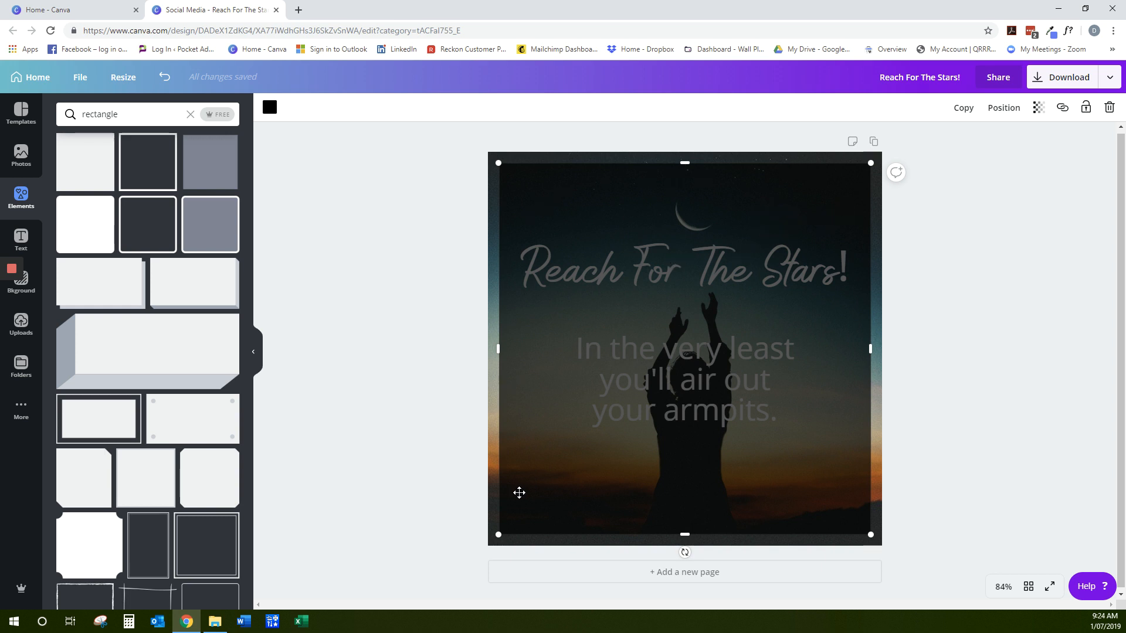
pyautogui.click(1008, 113)
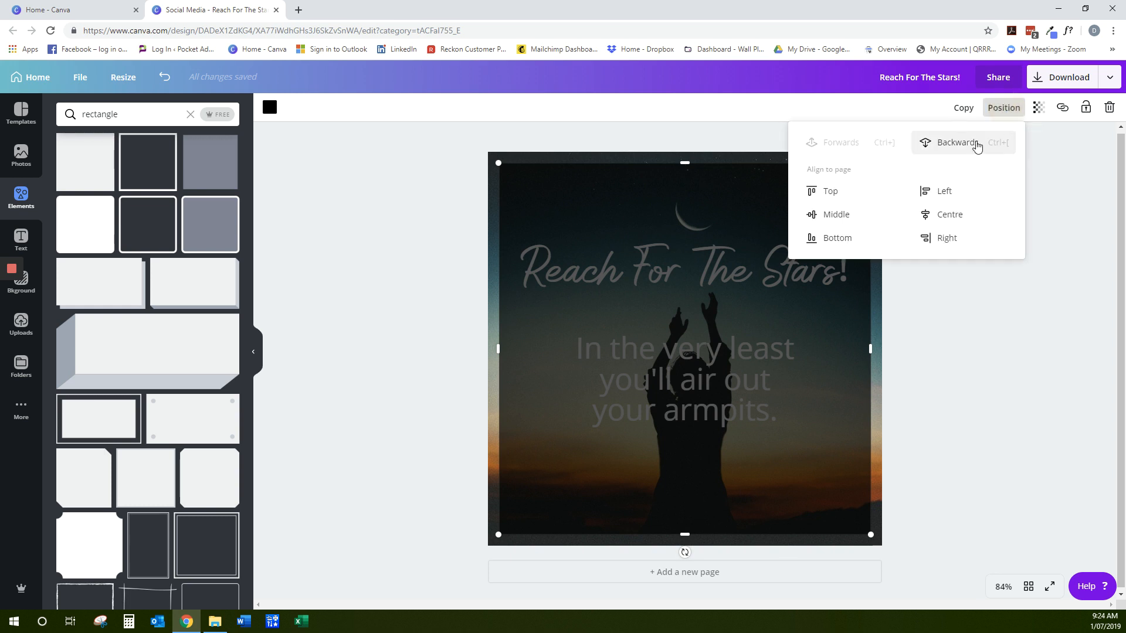
pyautogui.click(955, 147)
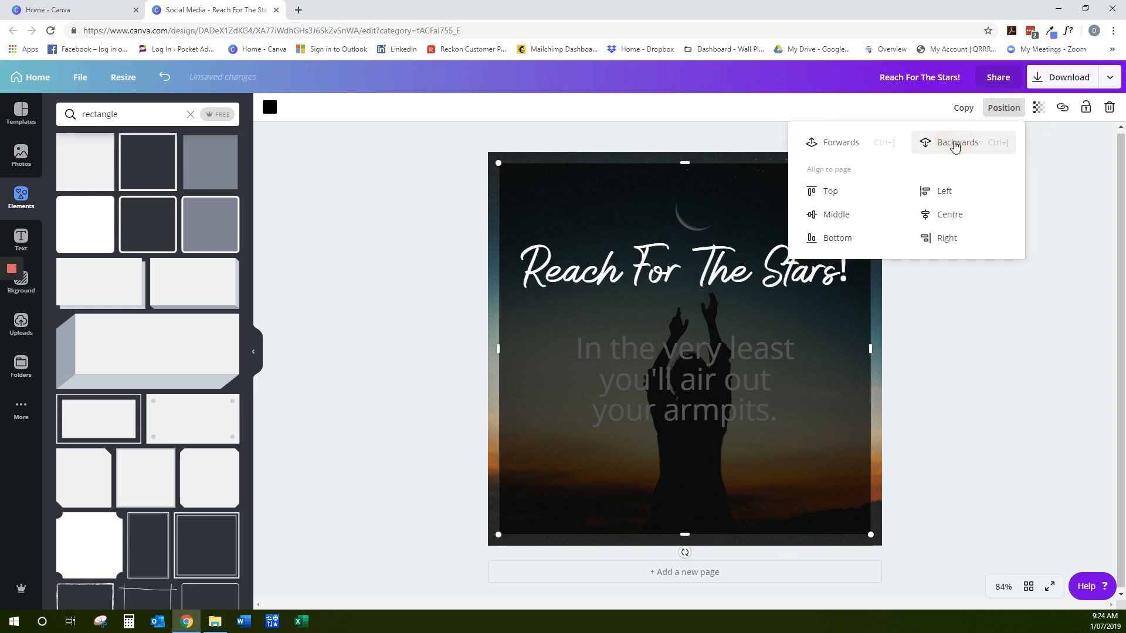
pyautogui.click(955, 147)
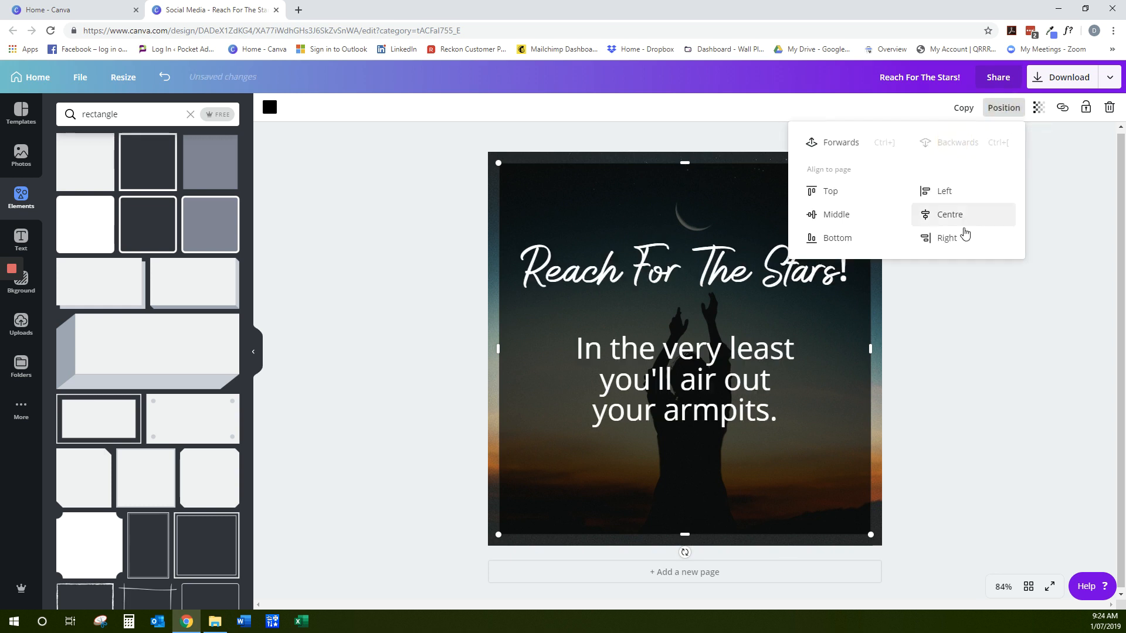
pyautogui.click(989, 330)
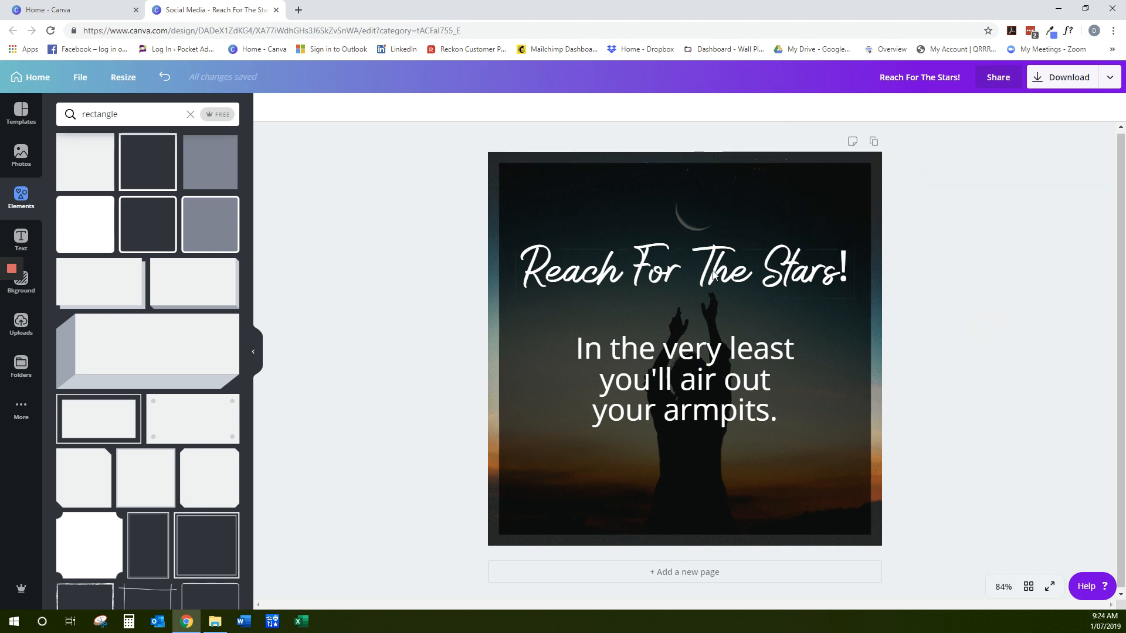
# Widen the body text box so its text wraps onto two lines, and move it lower on the page, centred under the heading
pyautogui.moveTo(712, 271); pyautogui.dragTo(714, 277)
pyautogui.click(731, 378)
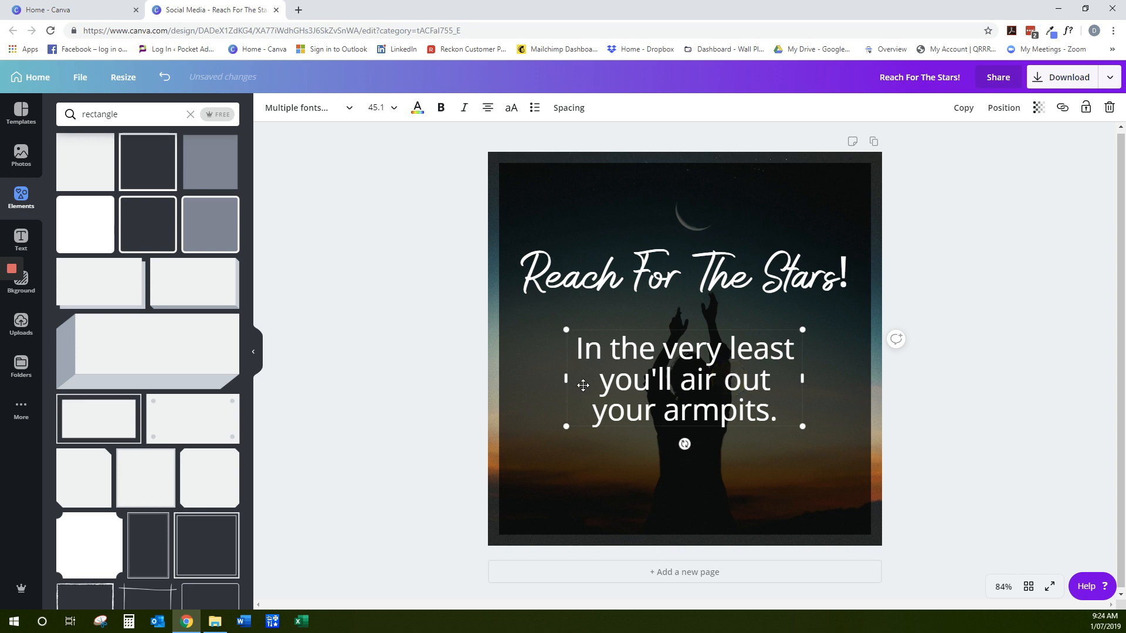
pyautogui.moveTo(562, 376); pyautogui.dragTo(519, 378)
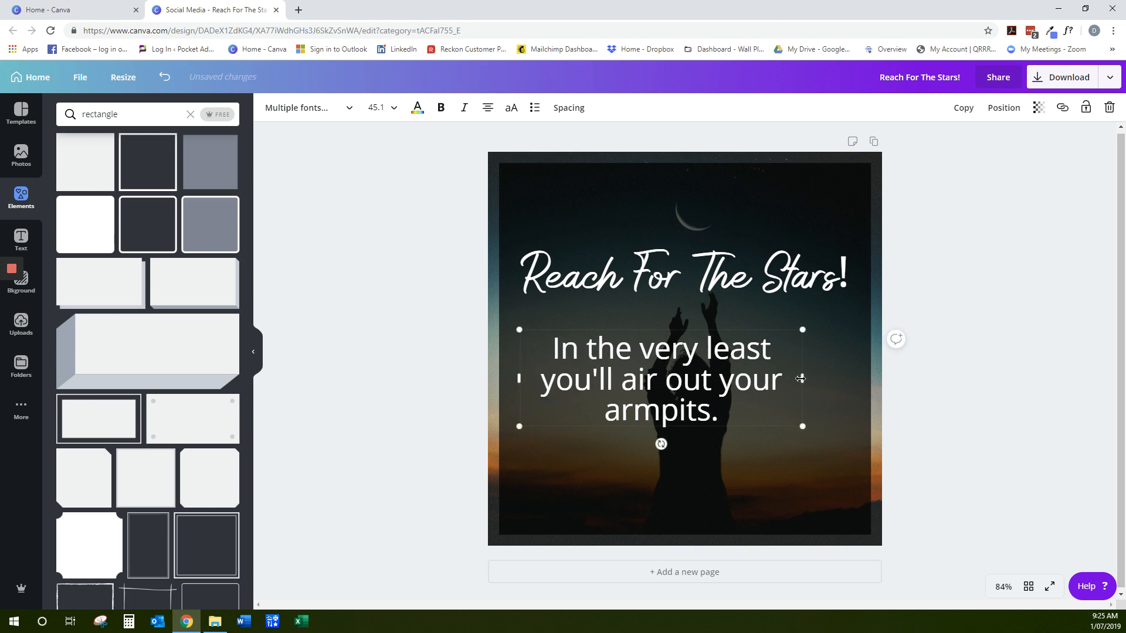
pyautogui.moveTo(804, 378); pyautogui.dragTo(858, 379)
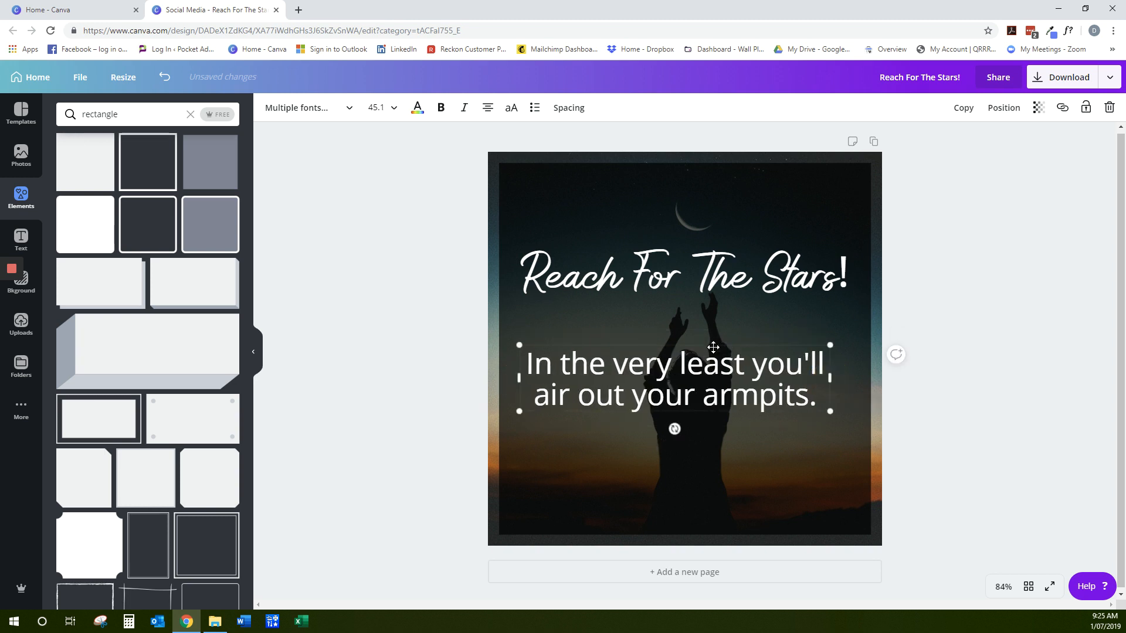
pyautogui.moveTo(715, 348); pyautogui.dragTo(727, 370)
pyautogui.moveTo(729, 271)
pyautogui.mouseDown()
pyautogui.moveTo(730, 252)
pyautogui.moveTo(730, 264)
pyautogui.mouseUp()
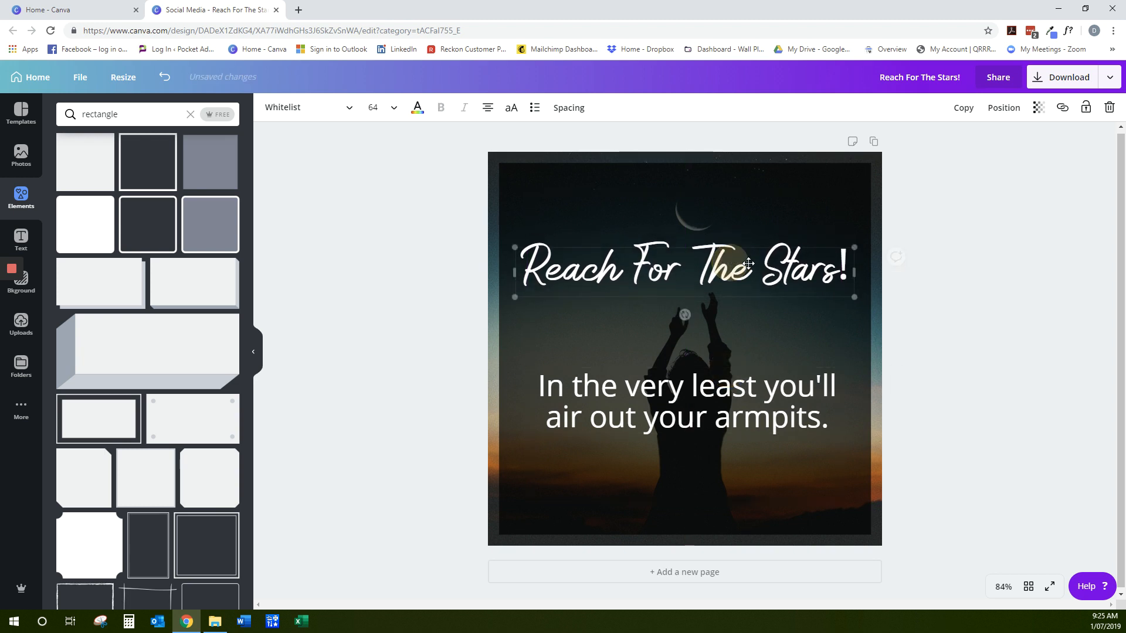
pyautogui.click(972, 259)
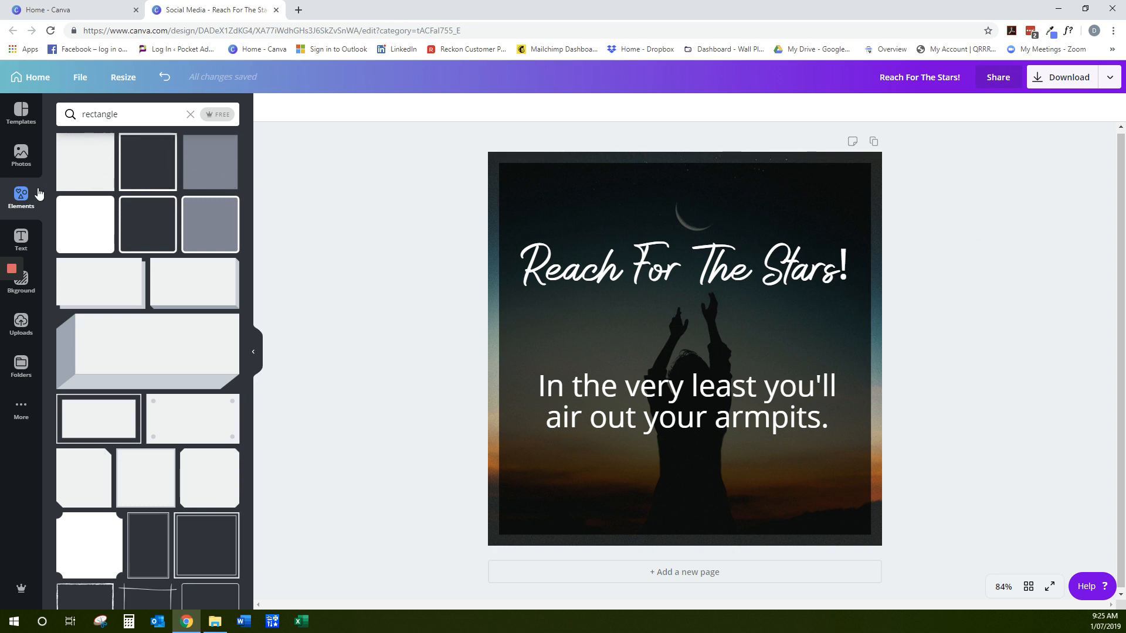
# Try the outlined square frame on the page and delete it
pyautogui.click(145, 144)
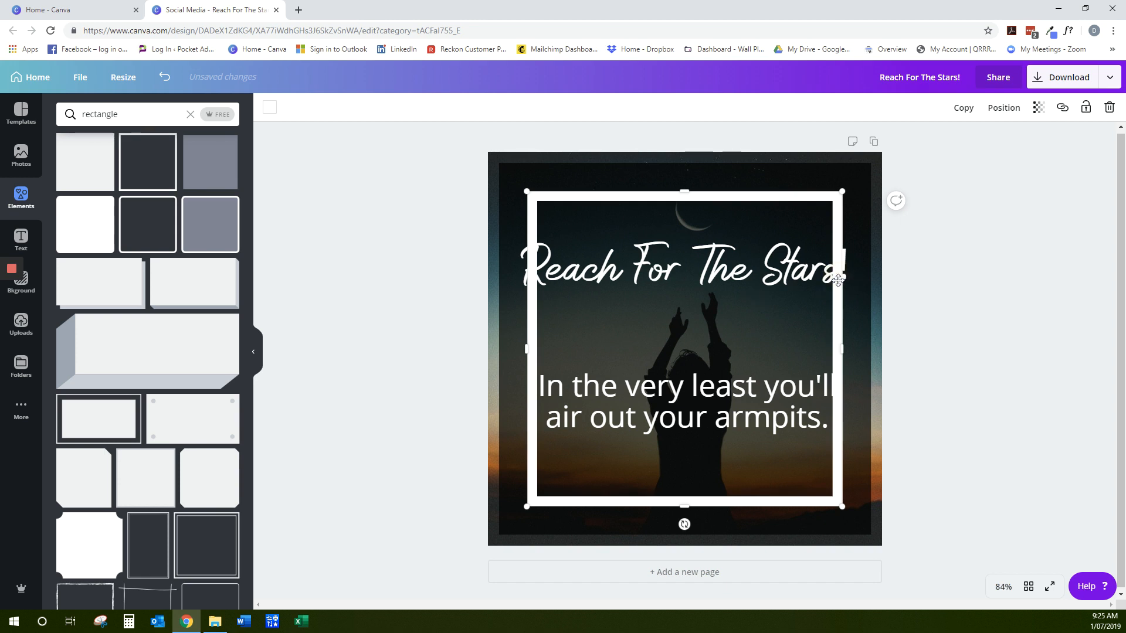
pyautogui.press('Delete')
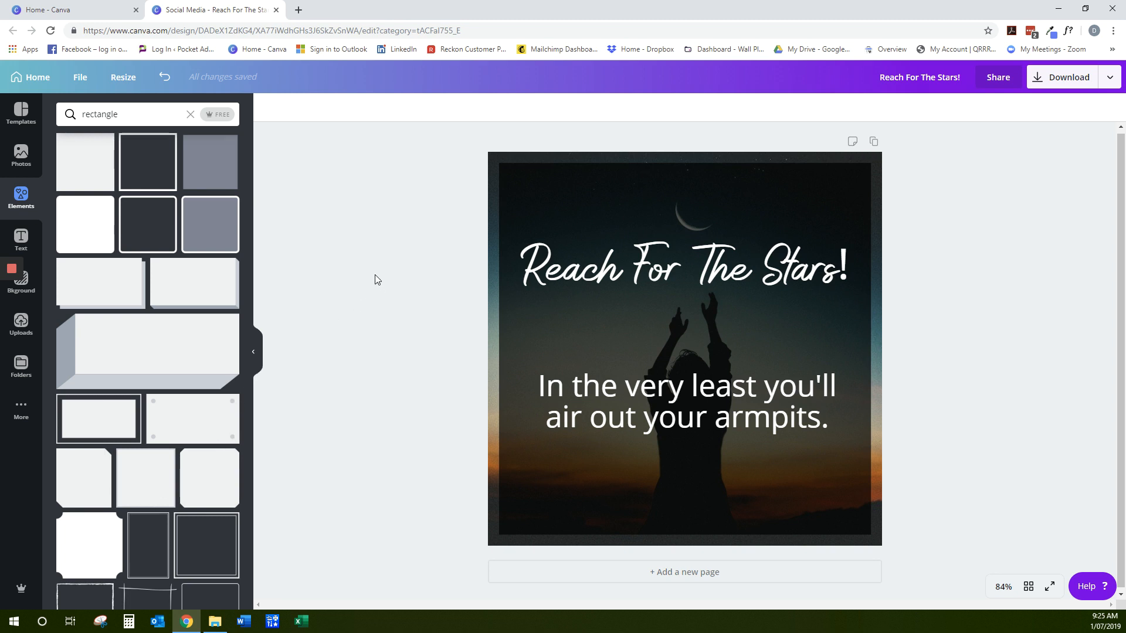
# Clear the "rectangle" element search and browse through the uploaded images
pyautogui.click(25, 326)
pyautogui.click(190, 114)
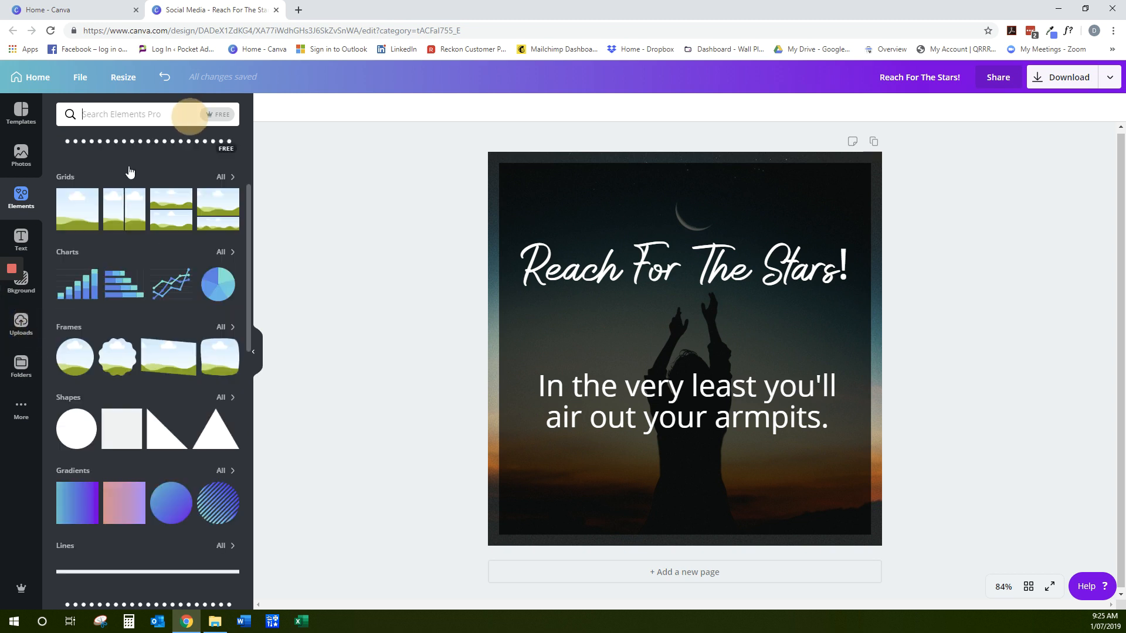
pyautogui.click(28, 325)
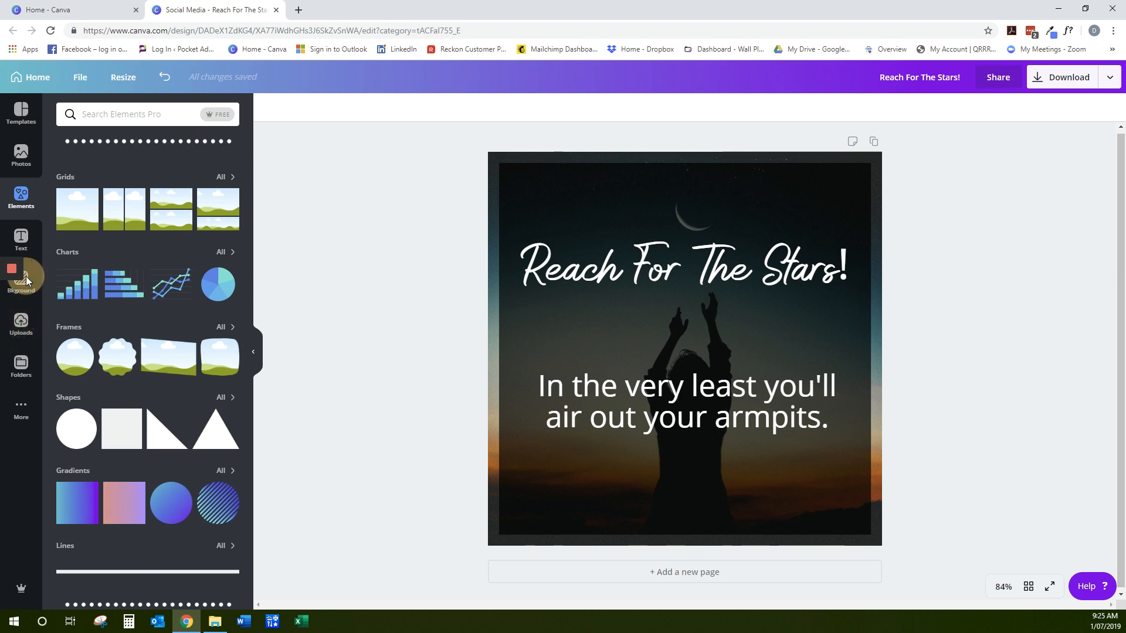
pyautogui.click(30, 233)
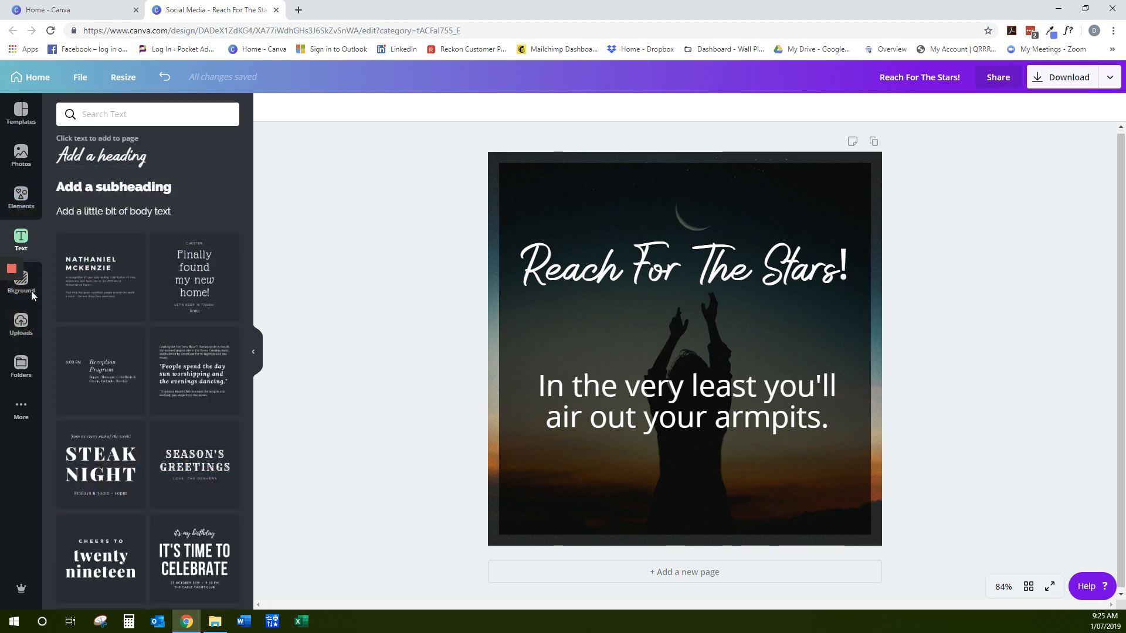
pyautogui.click(34, 323)
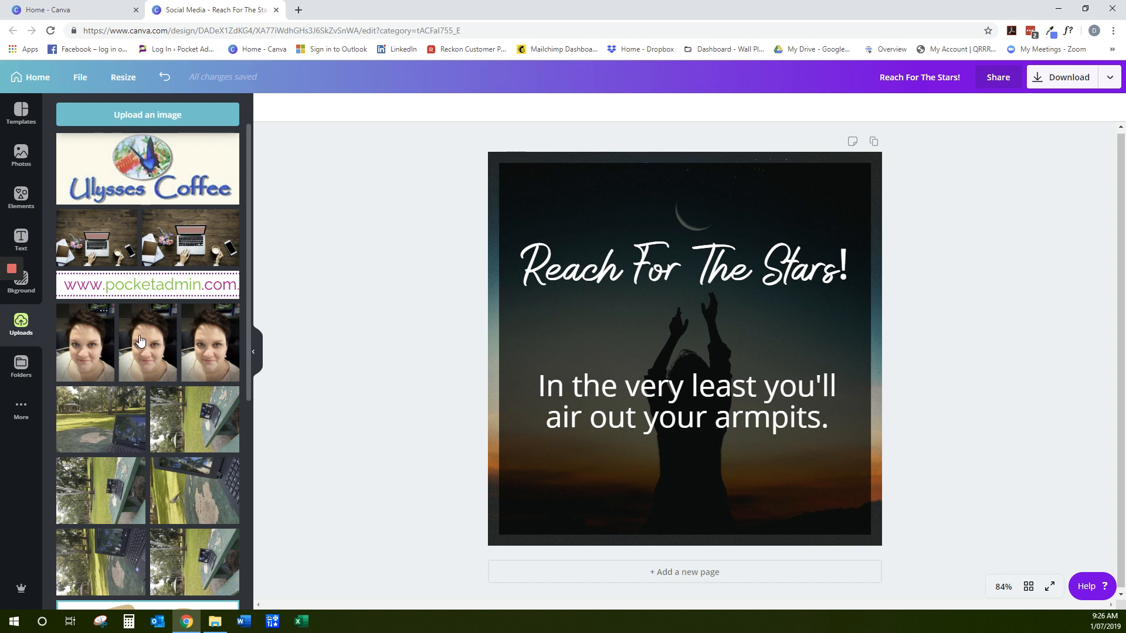
pyautogui.scroll(-6, 141, 317)
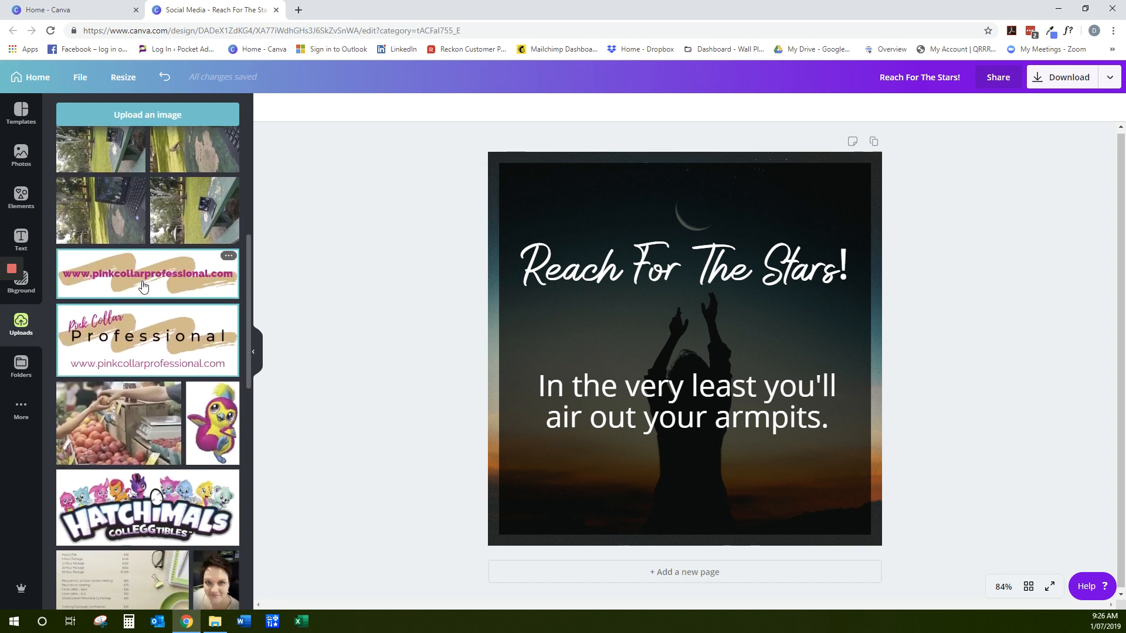
pyautogui.scroll(6, 143, 286)
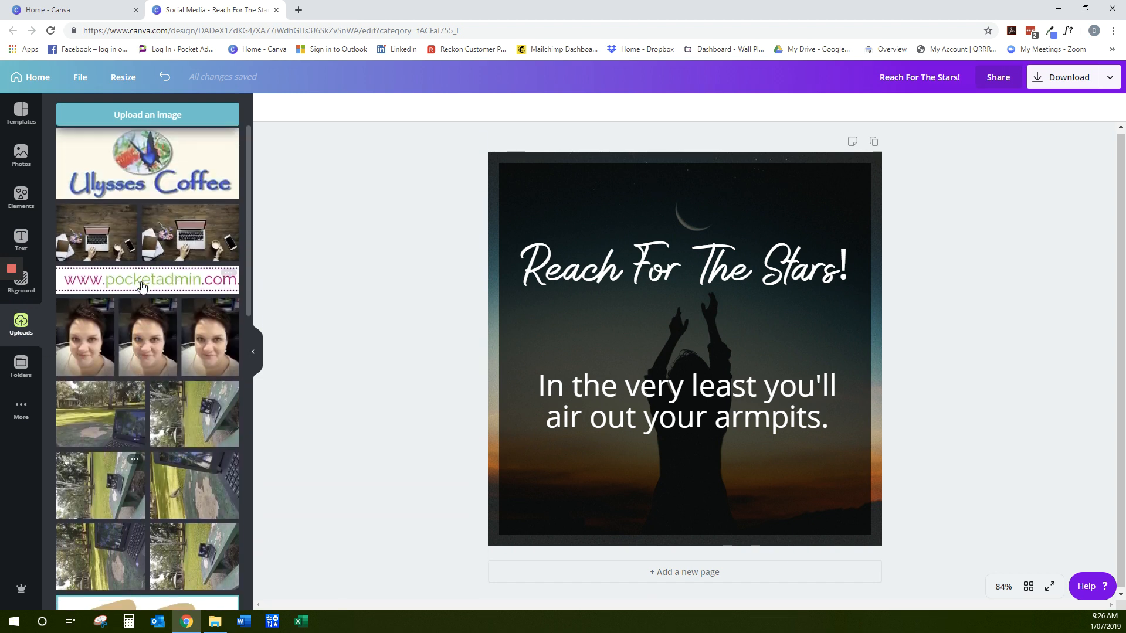
pyautogui.scroll(-2, 142, 286)
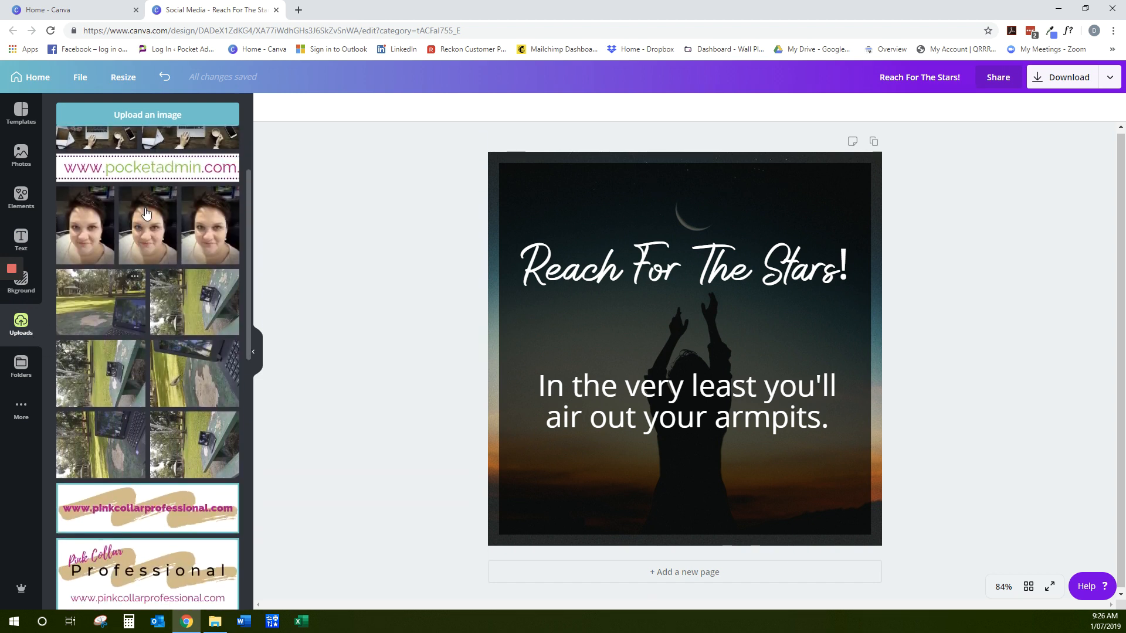
pyautogui.click(142, 123)
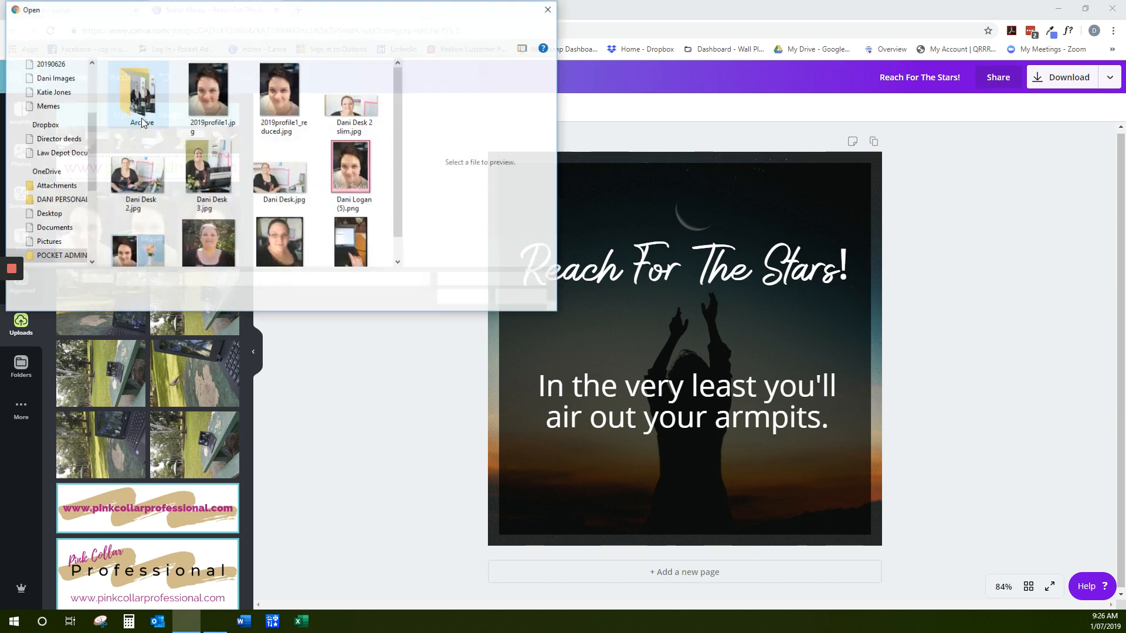
pyautogui.moveTo(200, 12); pyautogui.dragTo(247, 26)
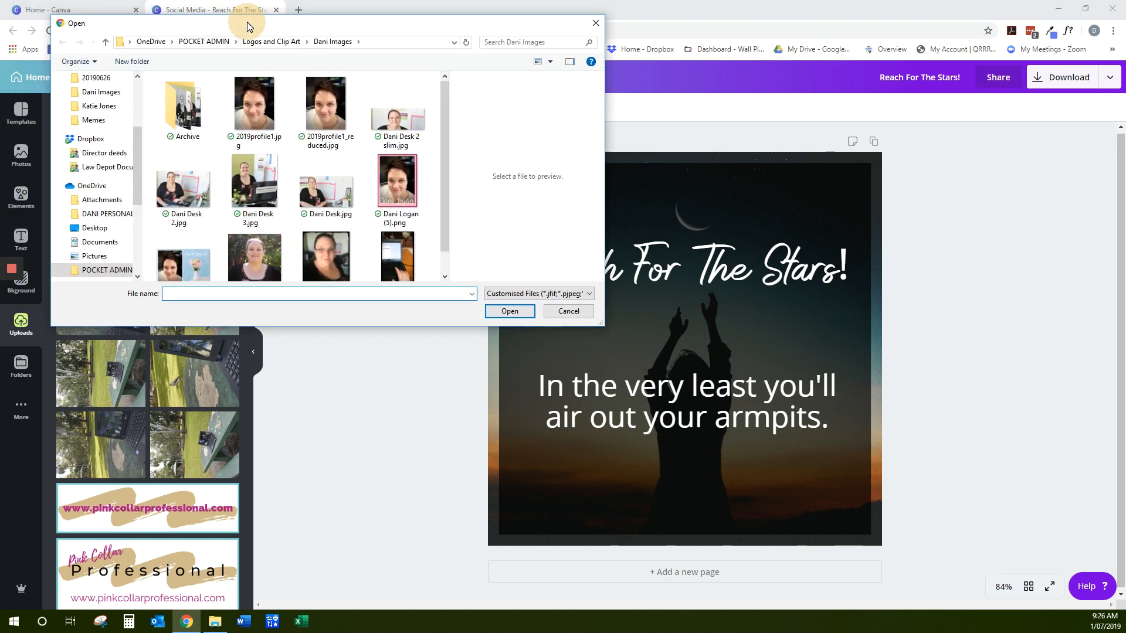
pyautogui.click(595, 23)
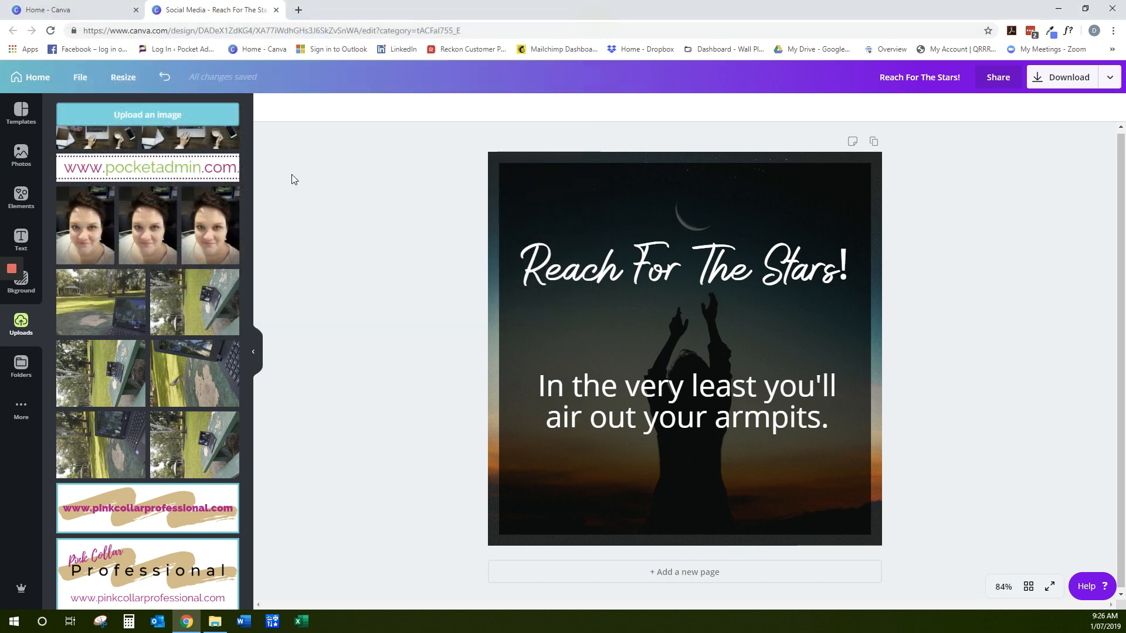
pyautogui.moveTo(251, 209); pyautogui.dragTo(262, 152)
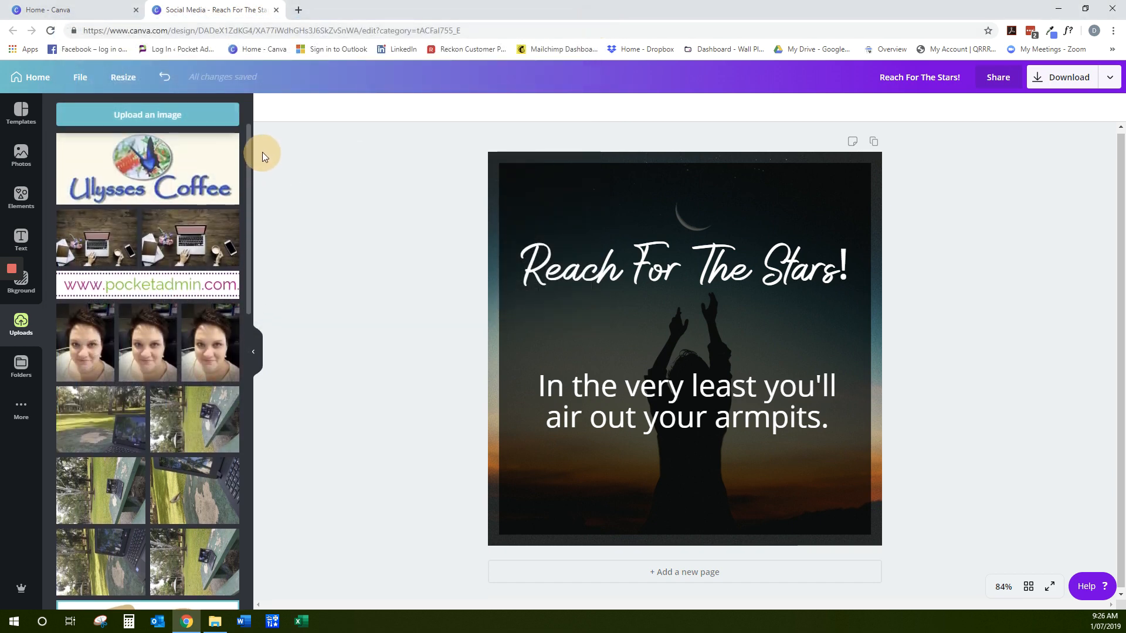
pyautogui.click(159, 288)
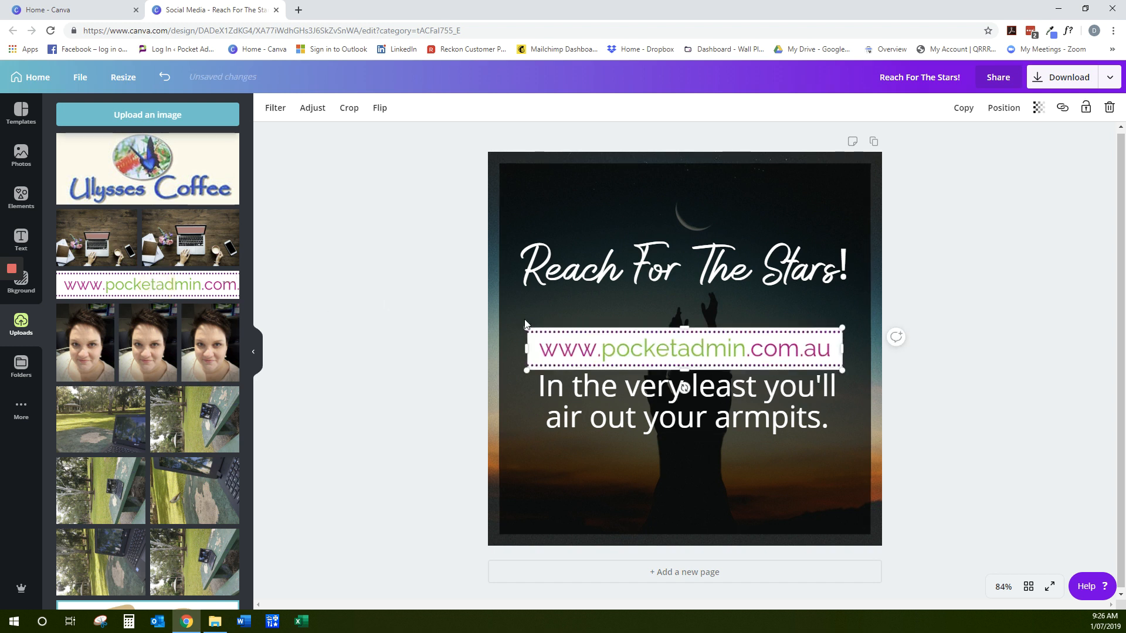
pyautogui.moveTo(526, 327); pyautogui.dragTo(689, 358)
pyautogui.moveTo(780, 362); pyautogui.dragTo(699, 516)
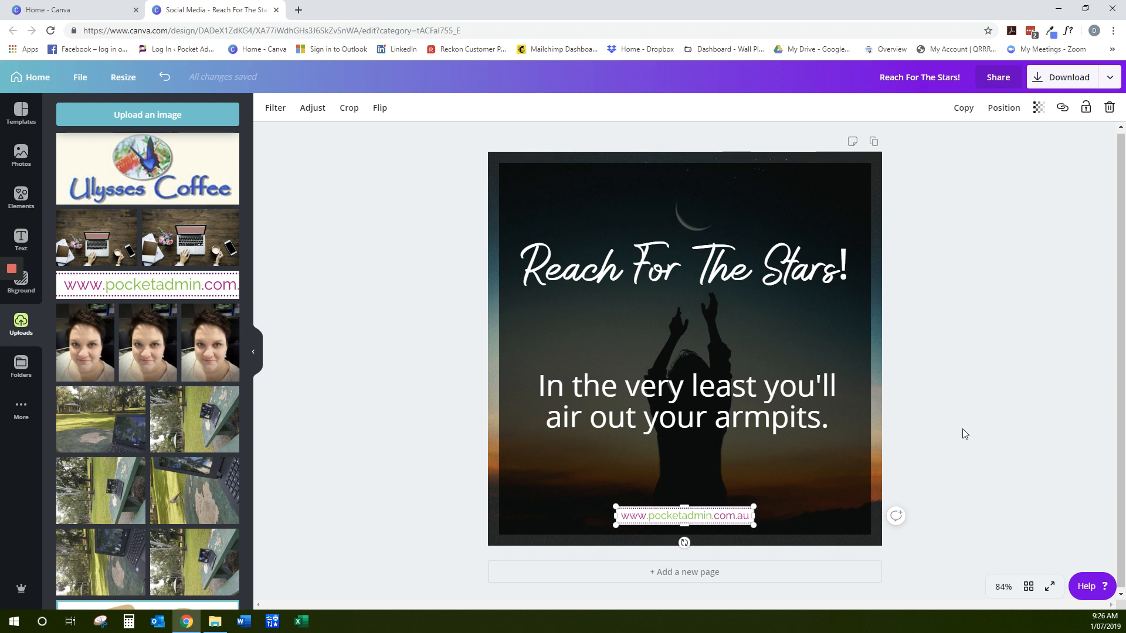
pyautogui.click(1036, 484)
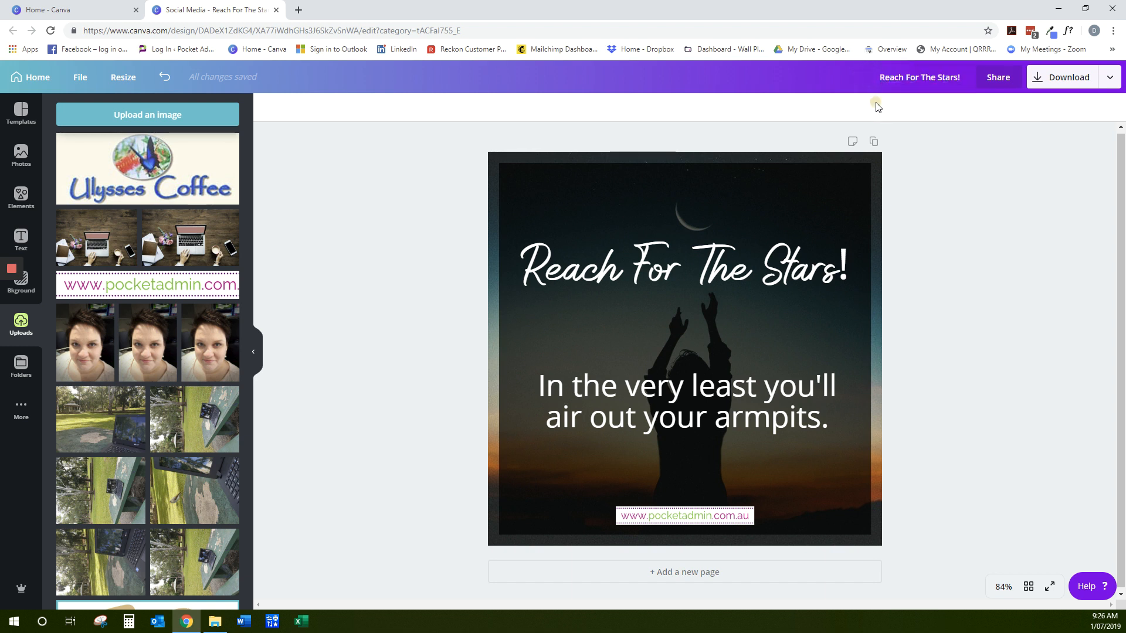
# Save the design and download it as a PNG at 1x size, dismissing the promotional pop-up
pyautogui.click(79, 78)
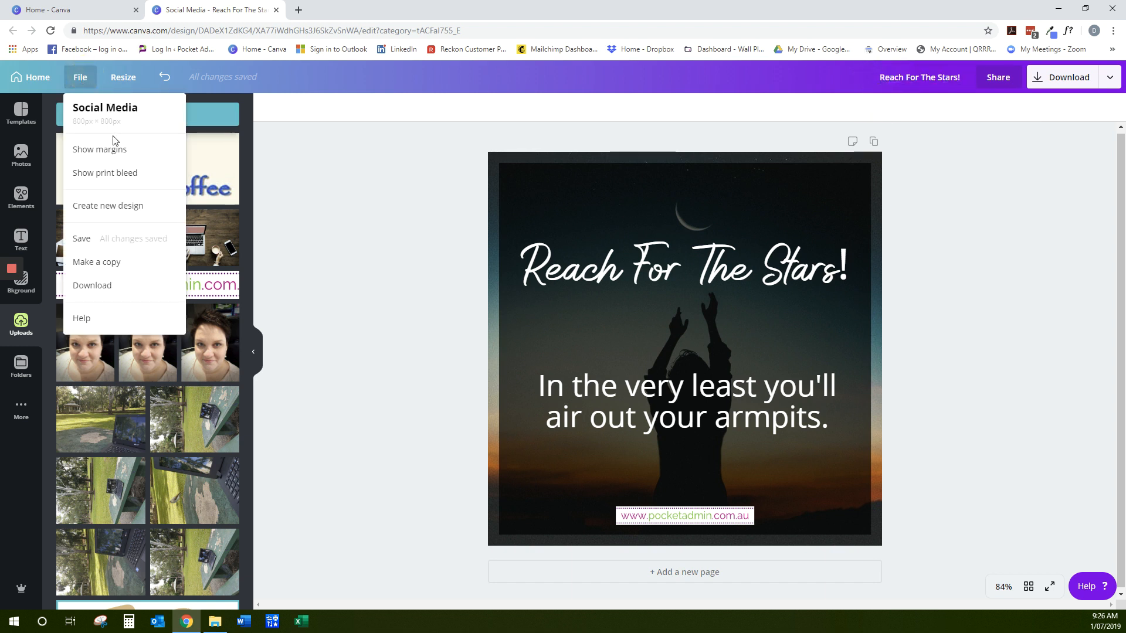
pyautogui.click(87, 243)
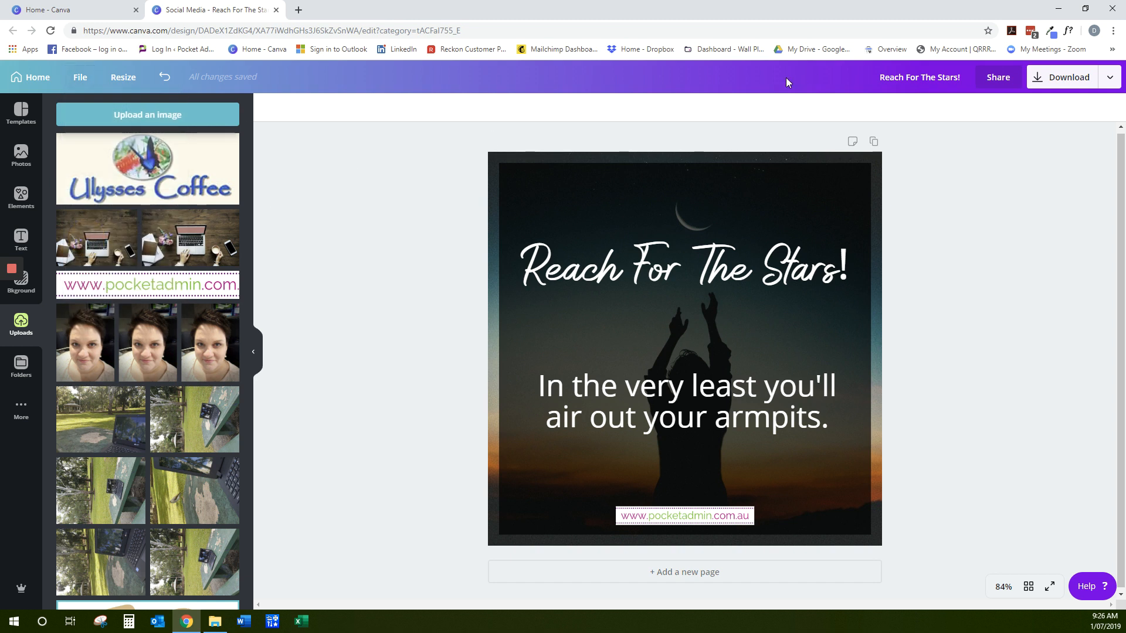
pyautogui.click(1039, 84)
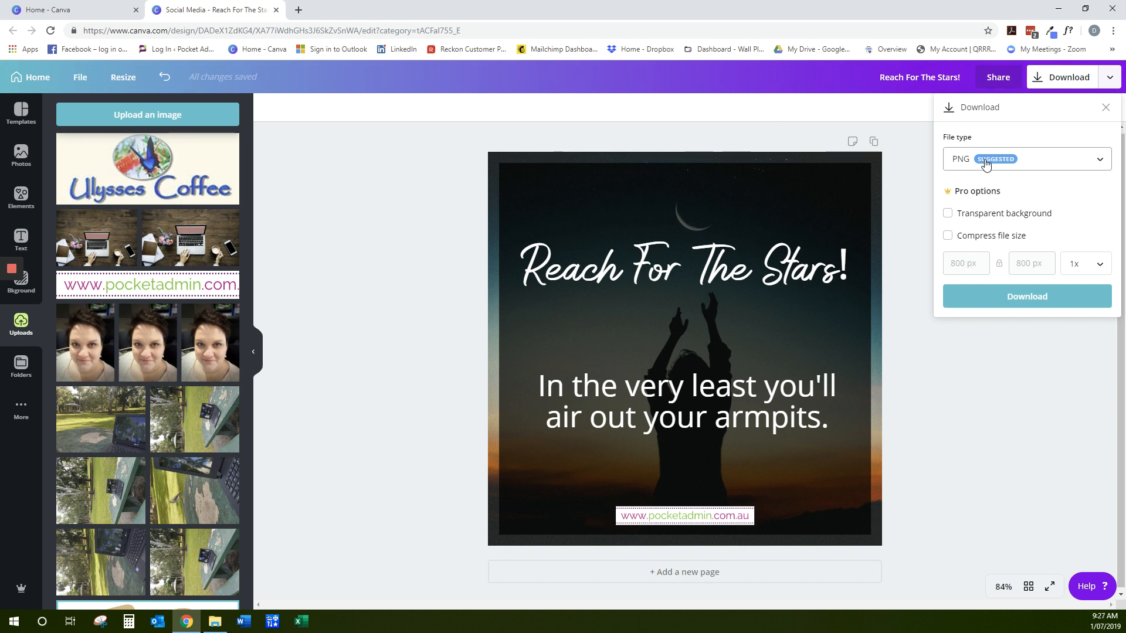
pyautogui.click(1065, 166)
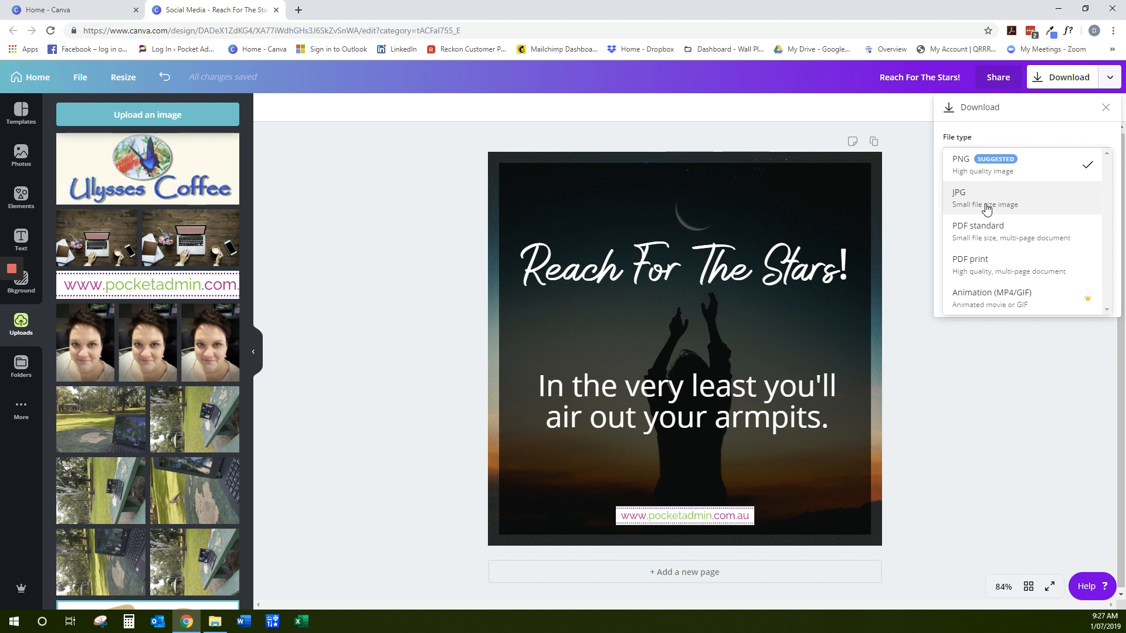
pyautogui.click(1048, 115)
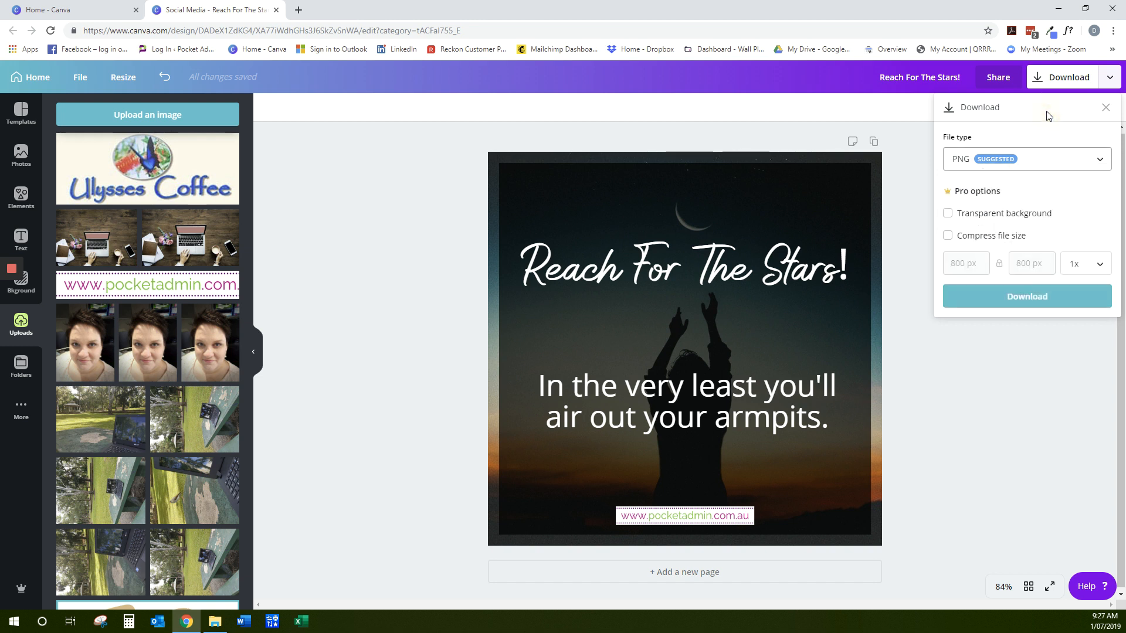
pyautogui.click(1036, 294)
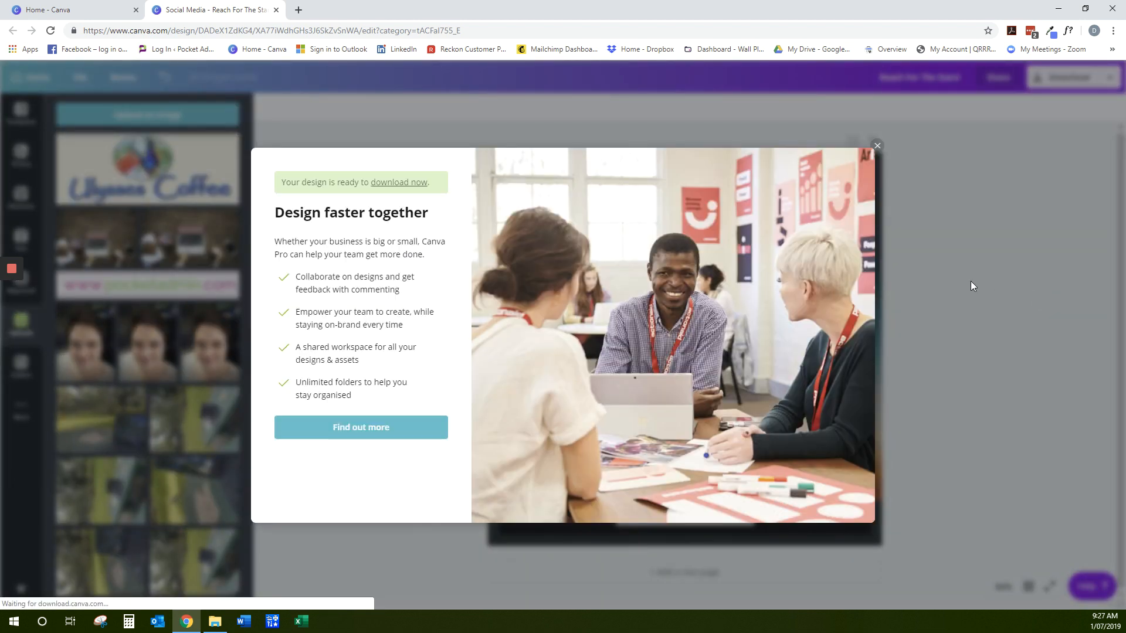
pyautogui.click(877, 146)
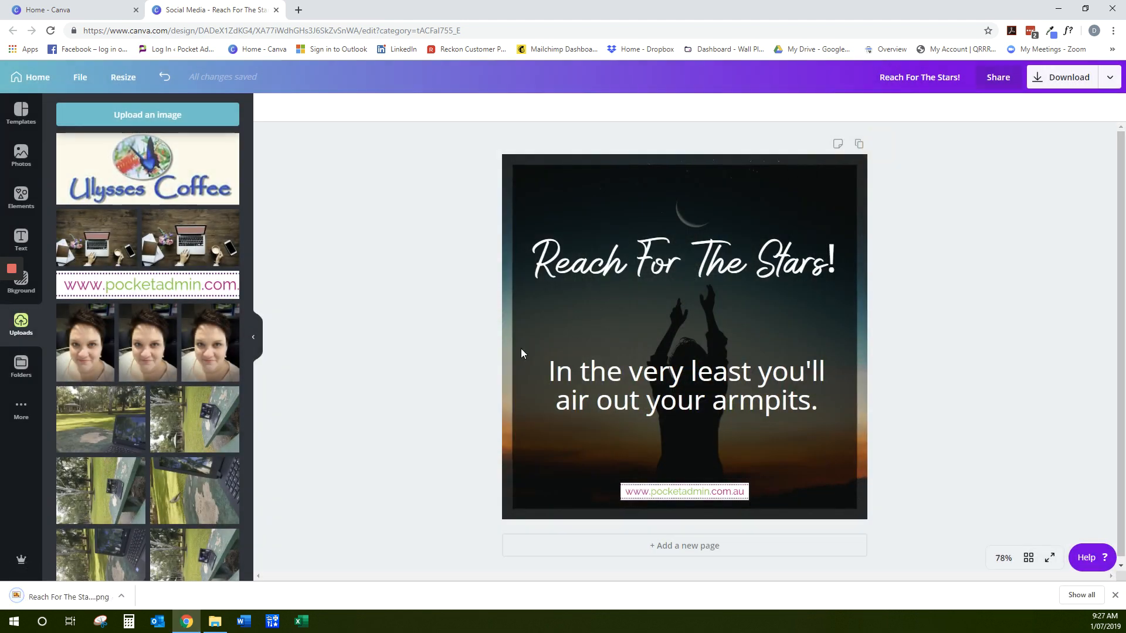